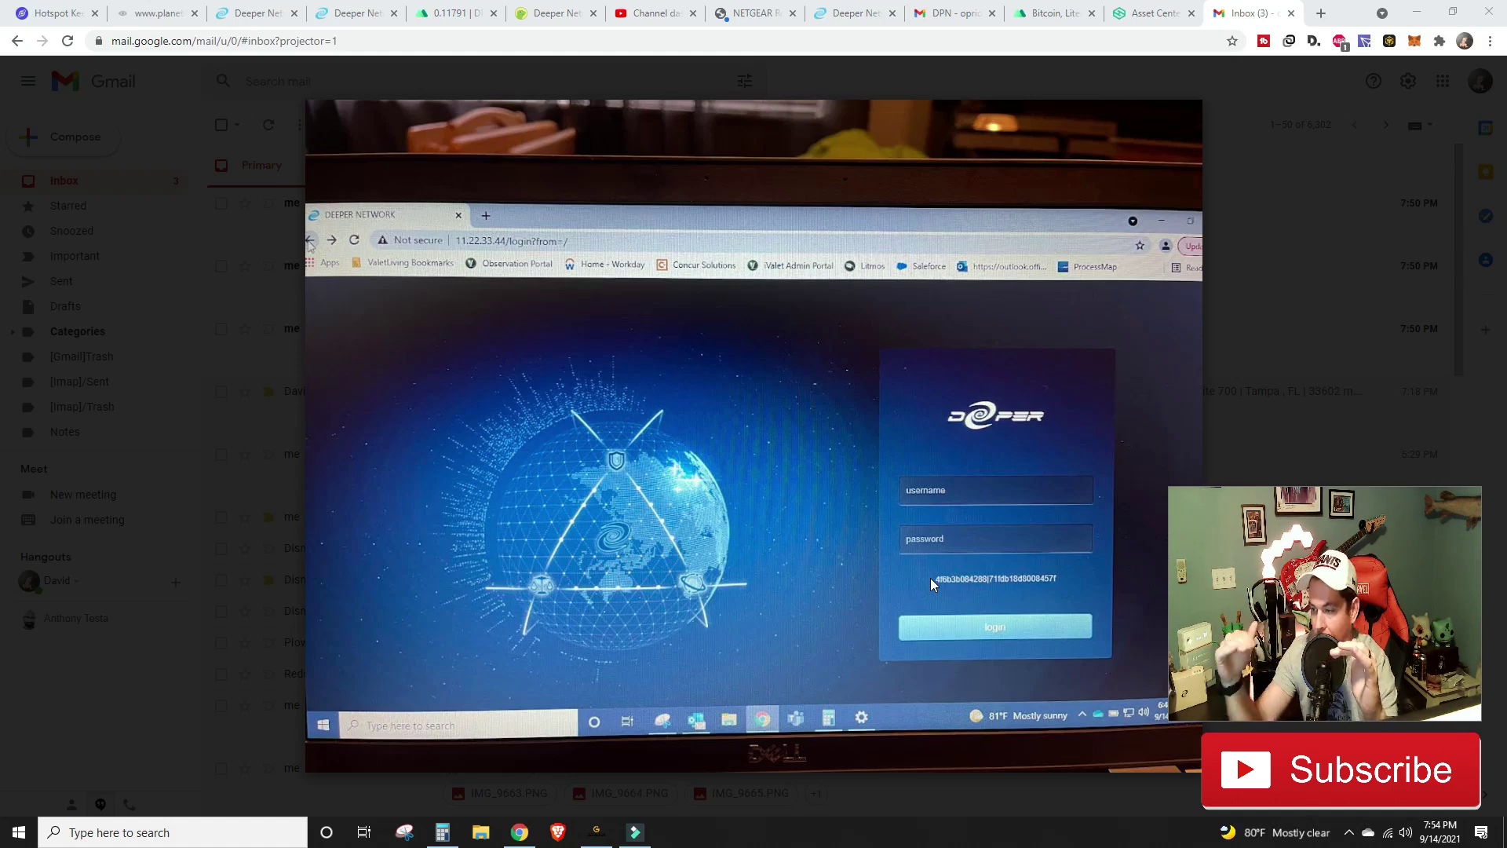
# Step: Advance the Gmail viewer to IMG_9693.jpg, the Deeper System page photo with Auto Upgrade Yes
pyautogui.click(1478, 436)
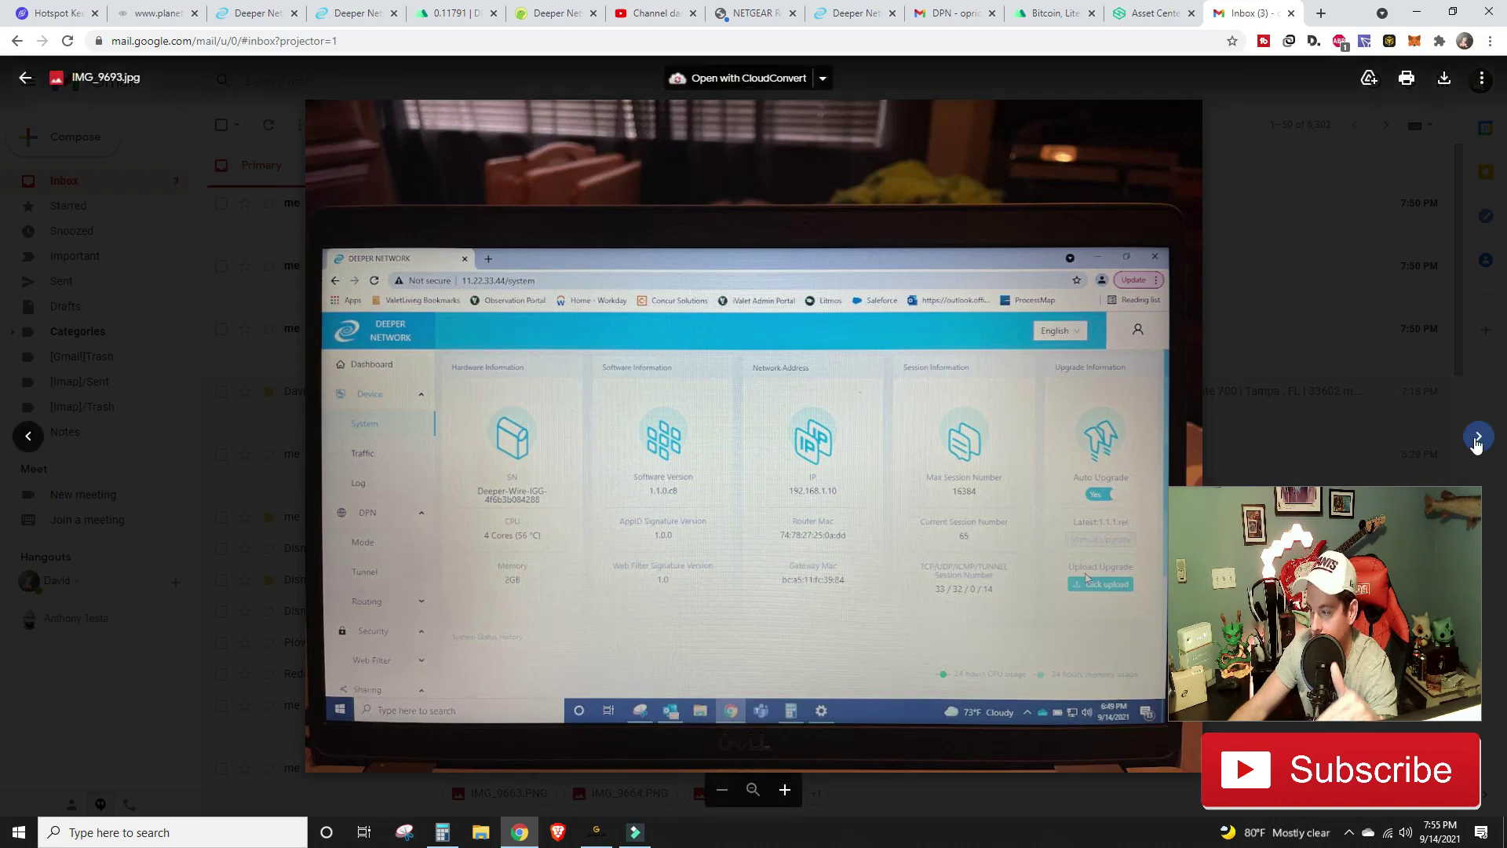
# Step: Advance past the setup photos to the upgrade-plan step at 100 credit, 6000 DPR, 20% APR
pyautogui.click(1479, 436)
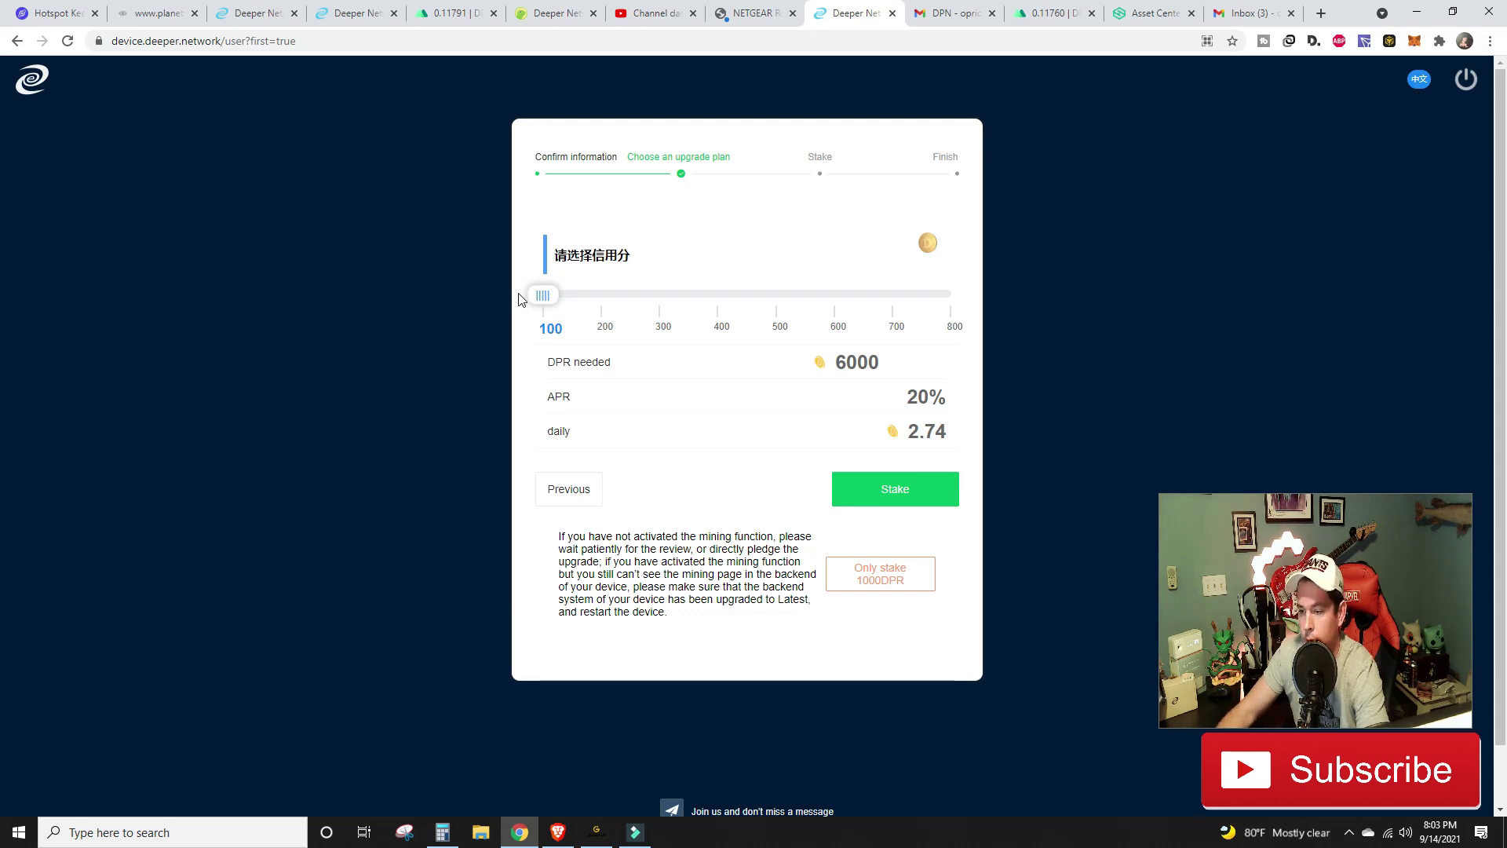
# Step: Slide the credit score between 100 and 200 to compare their DPR and APR
pyautogui.click(579, 305)
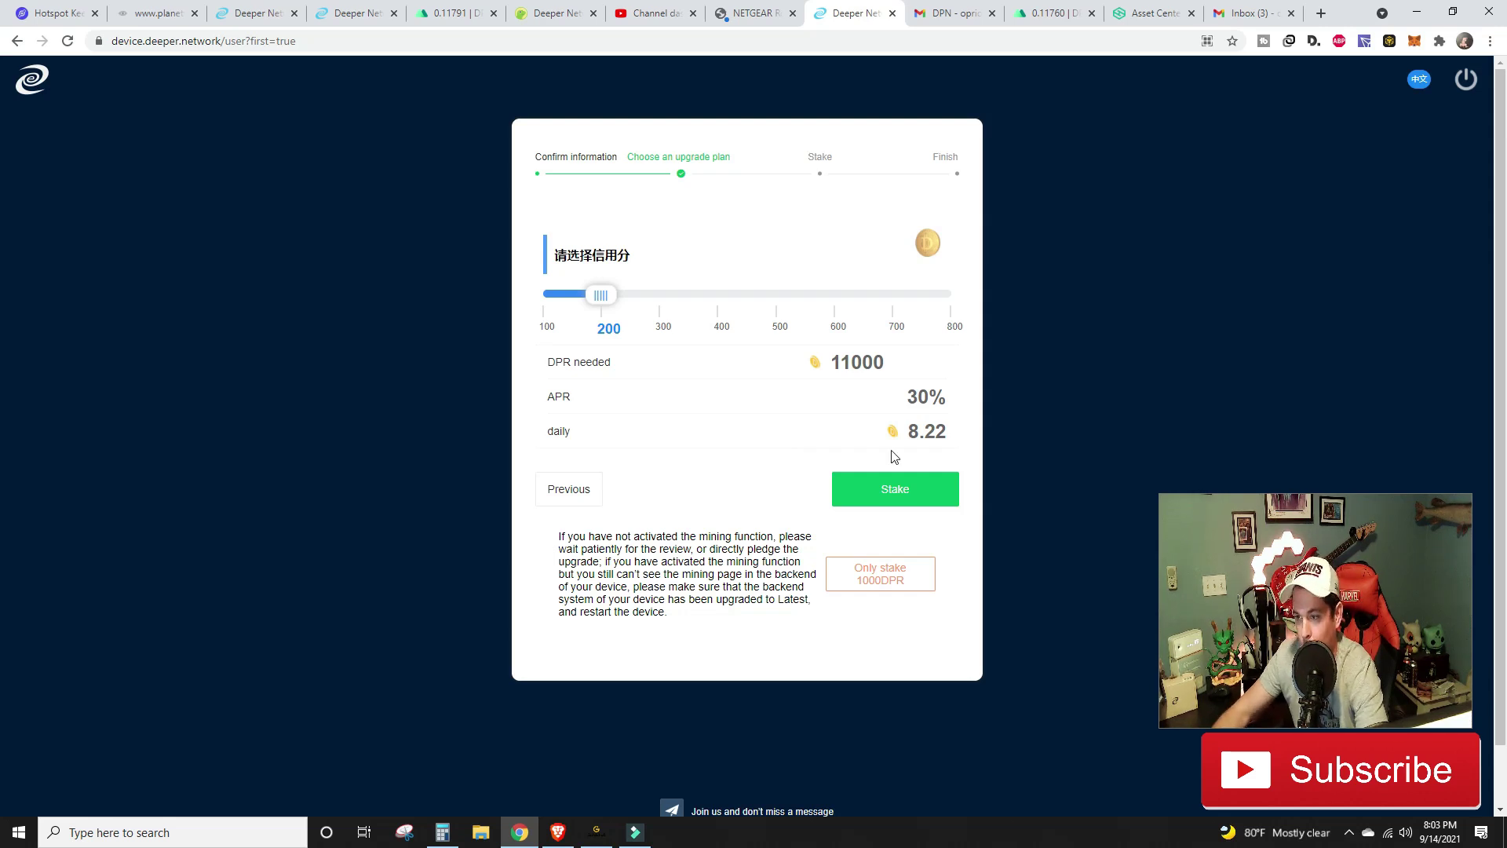
pyautogui.moveTo(601, 295); pyautogui.dragTo(475, 358)
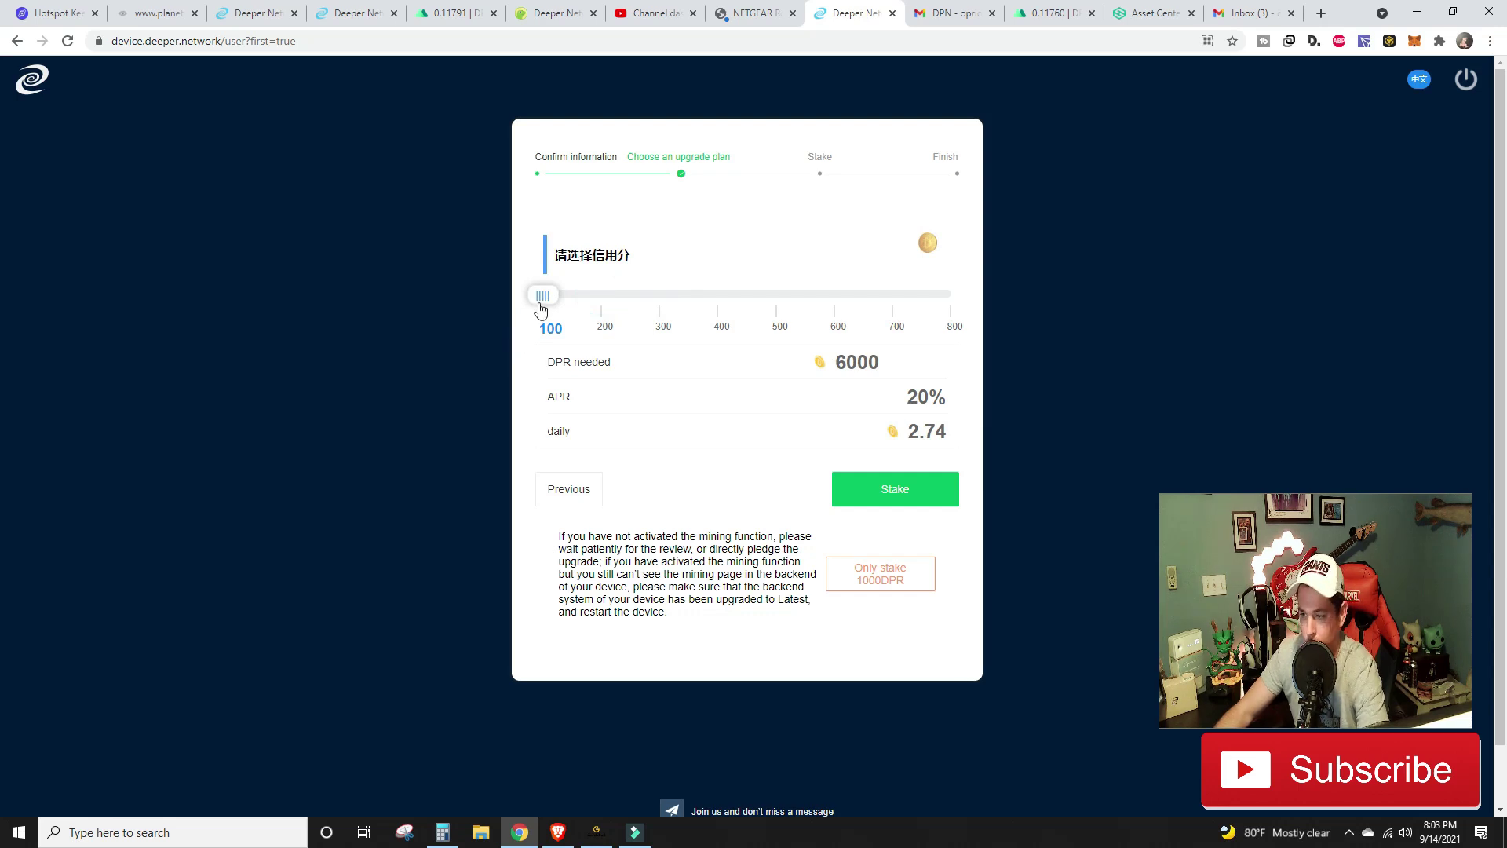
pyautogui.moveTo(537, 308); pyautogui.dragTo(590, 311)
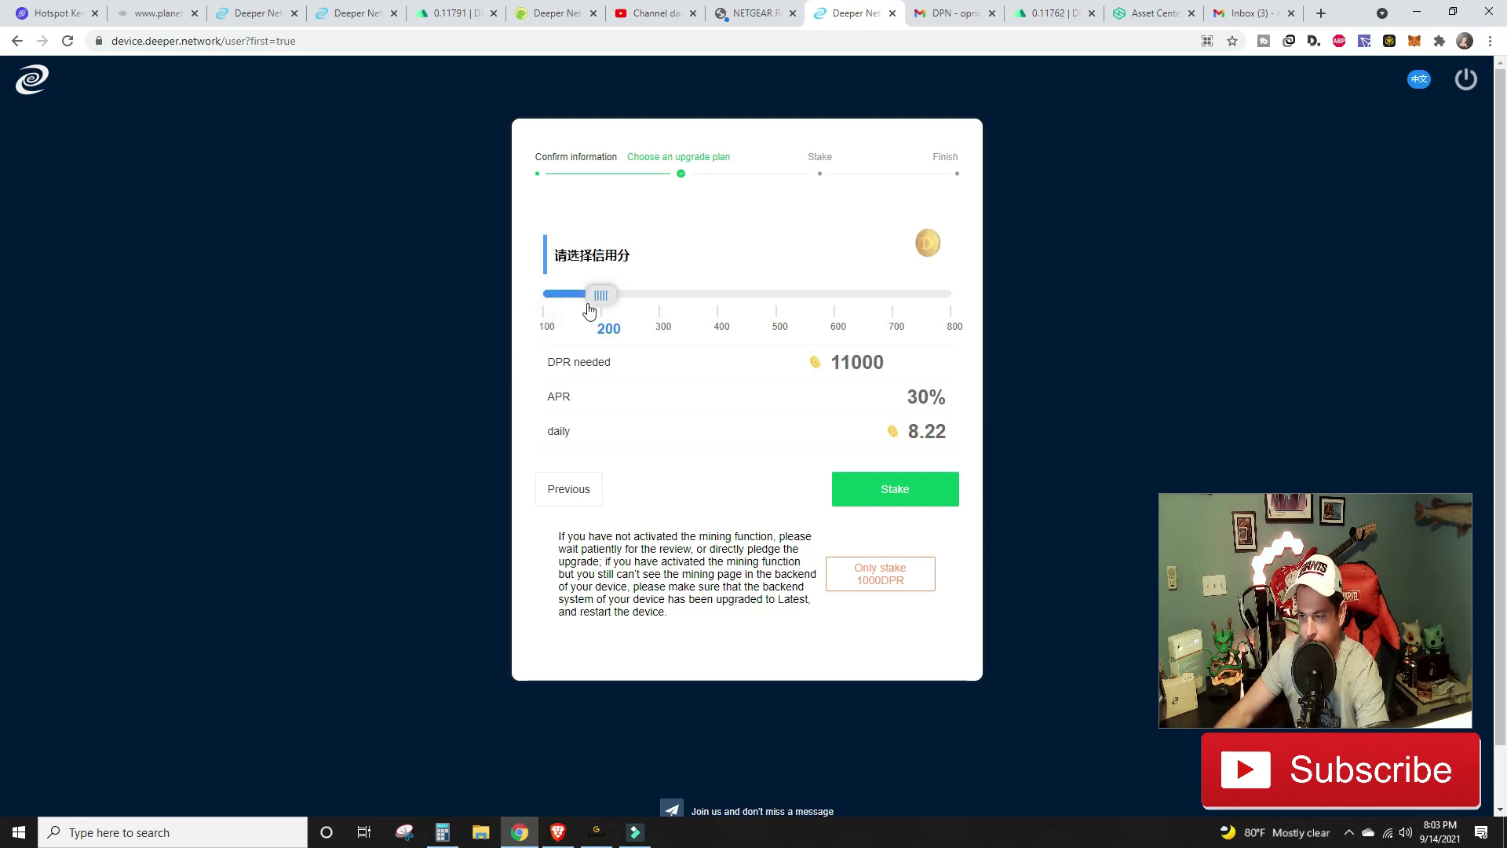
# Step: Preview 300 credit (21000 DPR, 35% APR), settle on 200, then check MEXC's DPR/USDT price
pyautogui.click(662, 314)
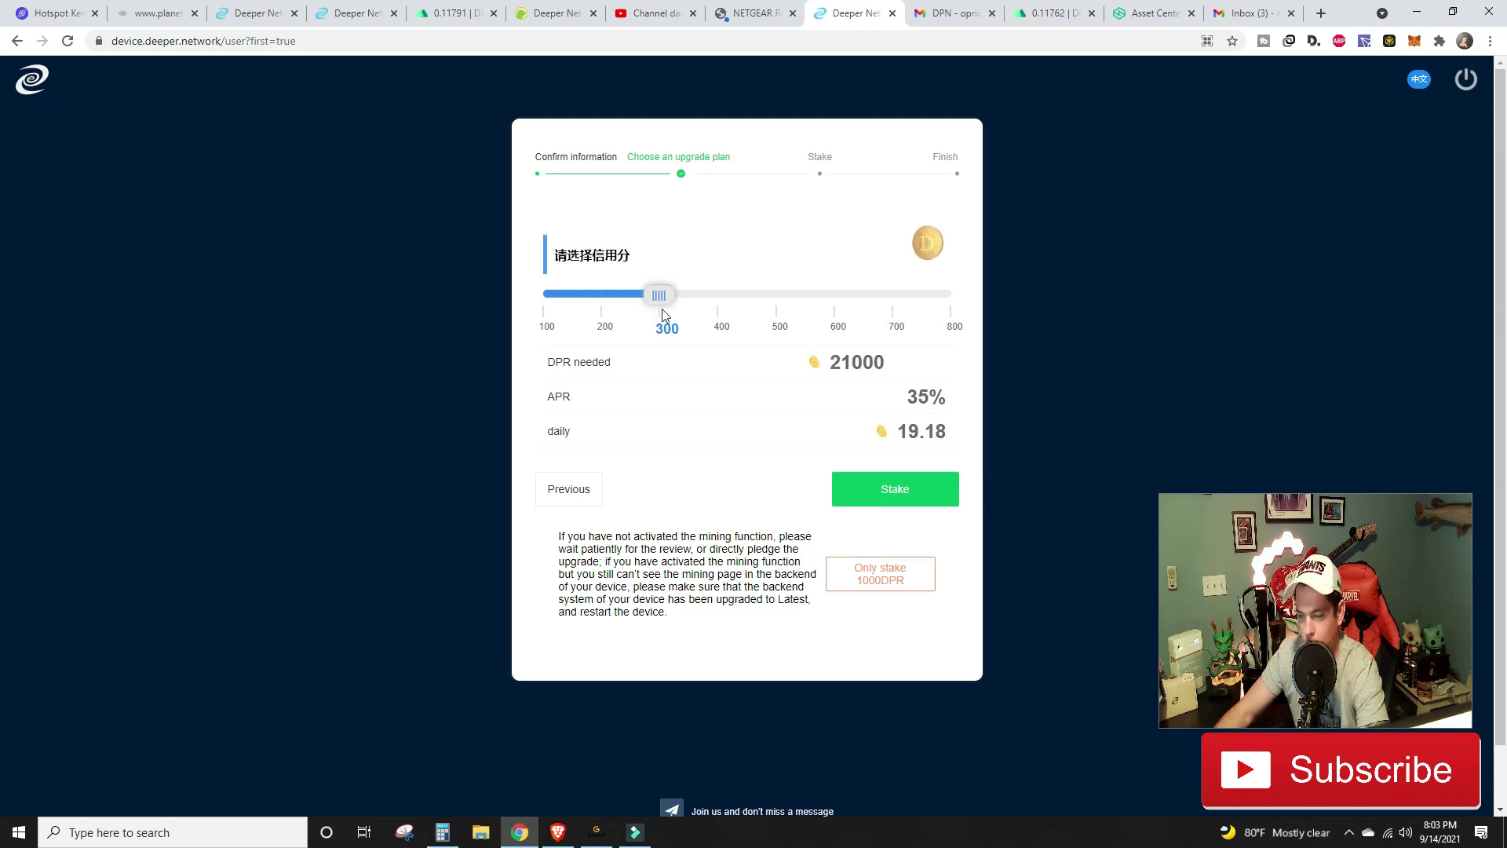
pyautogui.moveTo(663, 314); pyautogui.dragTo(564, 296)
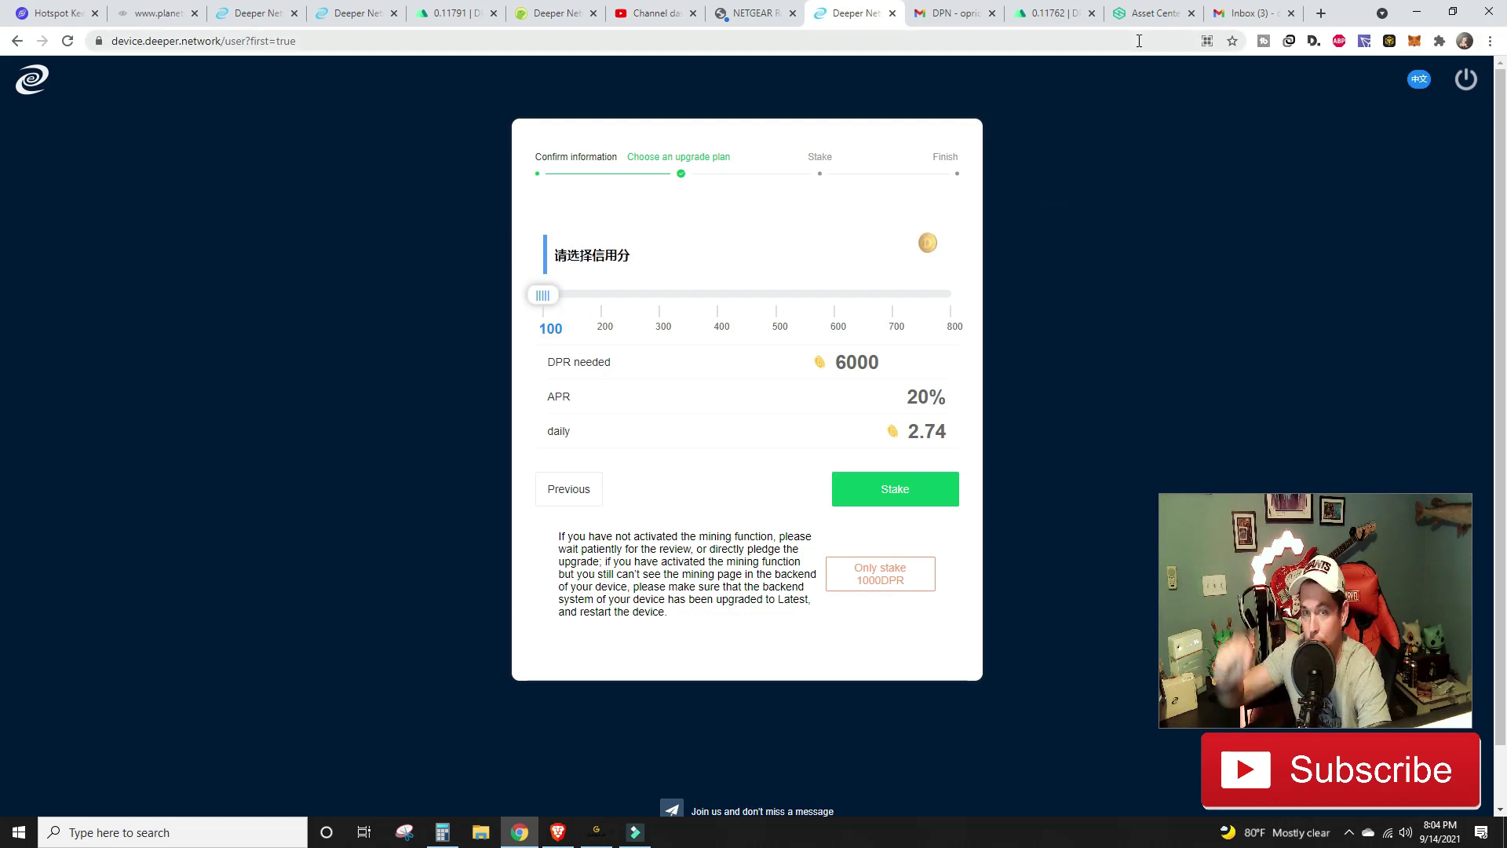
pyautogui.click(1052, 14)
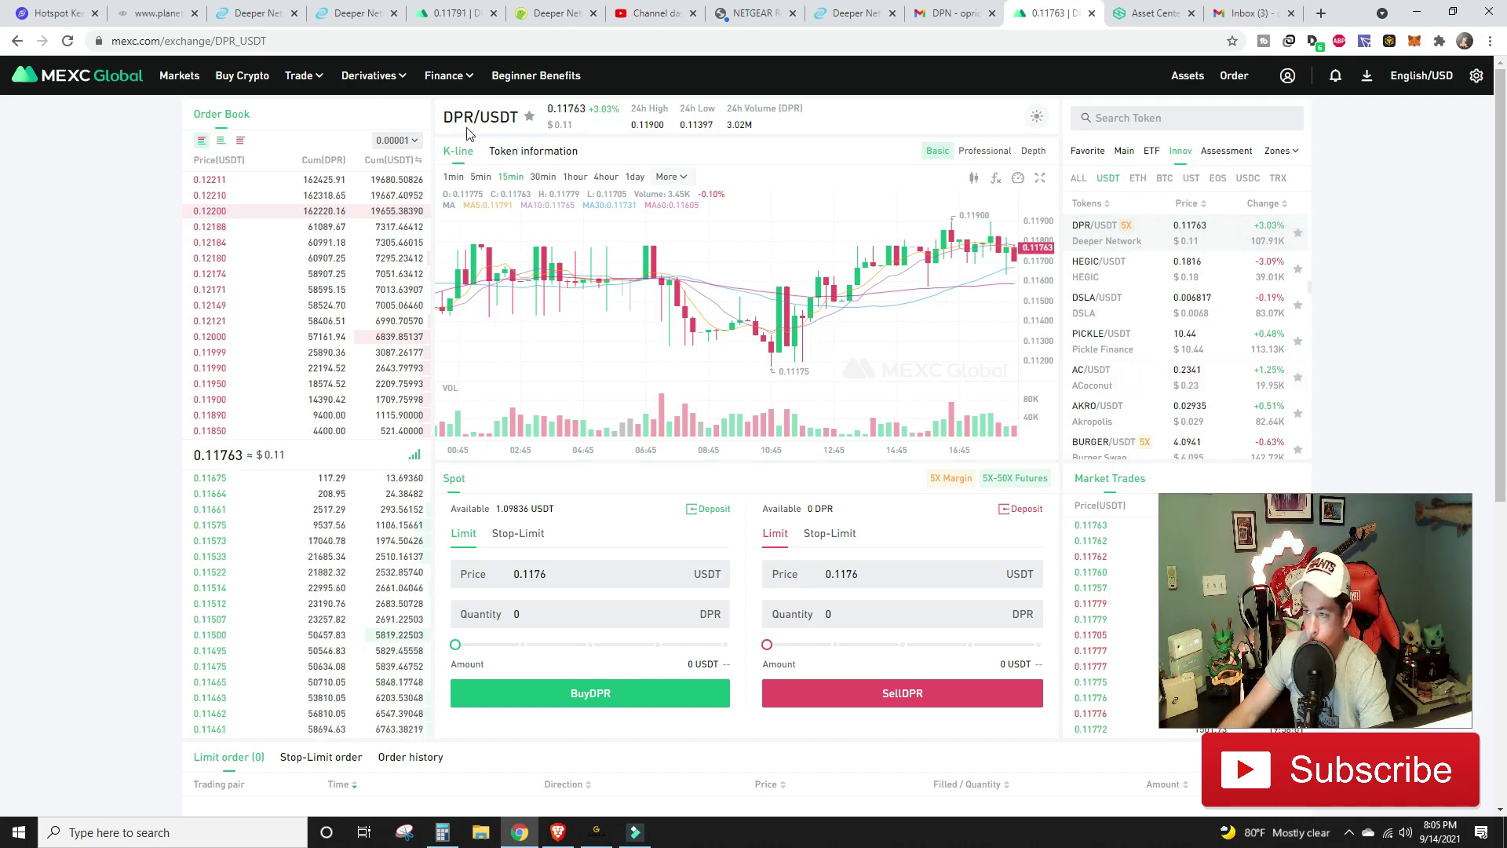
# Step: Bring up the empty Basic Mining Registration form in Brave
pyautogui.click(553, 835)
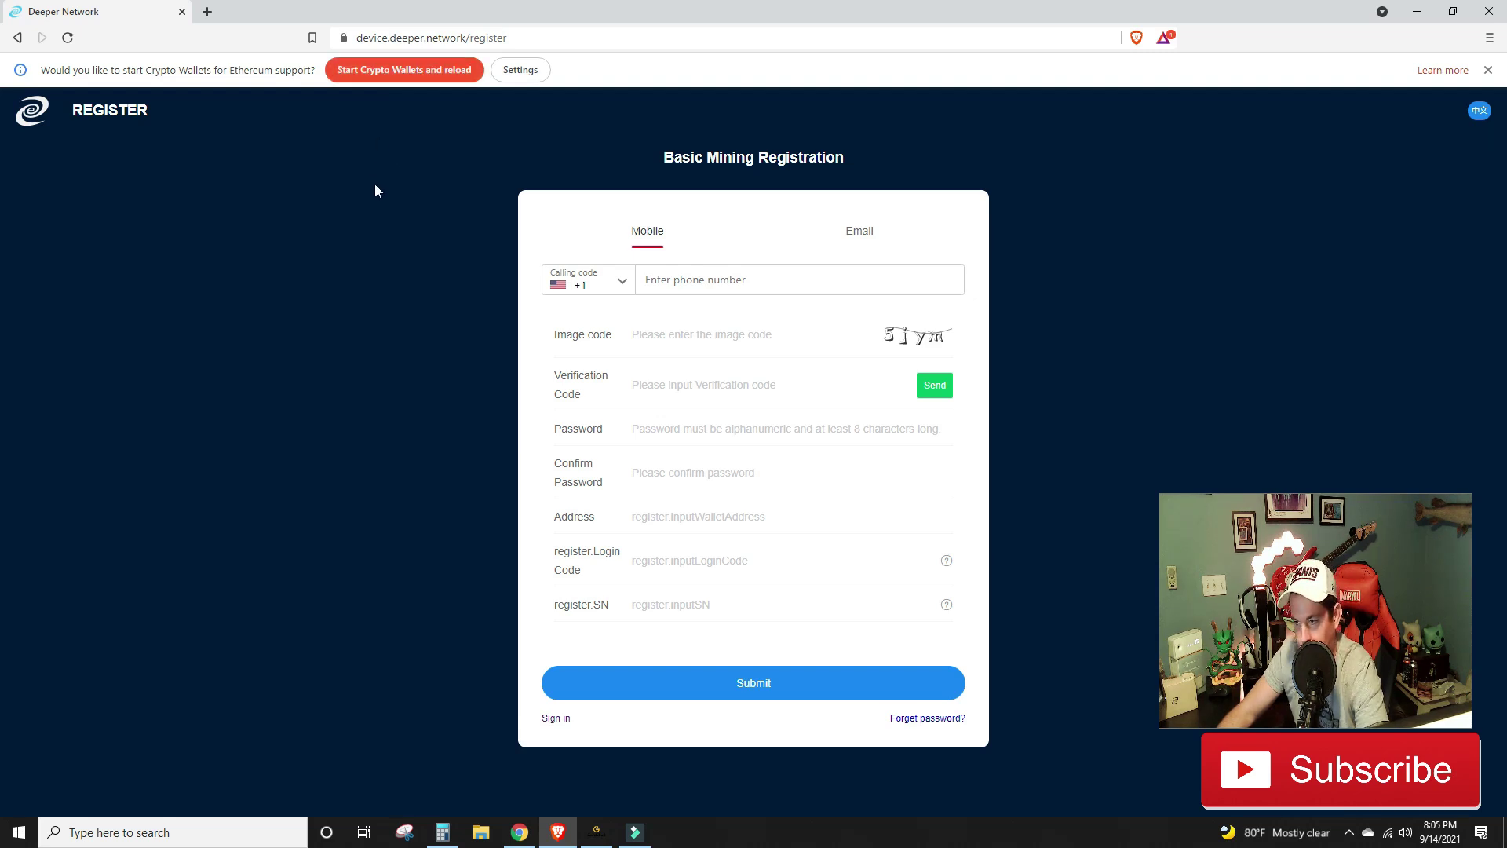
# Step: Switch registration to email sign-up, visit the Login Code and SN fields, then return to MEXC
pyautogui.click(860, 237)
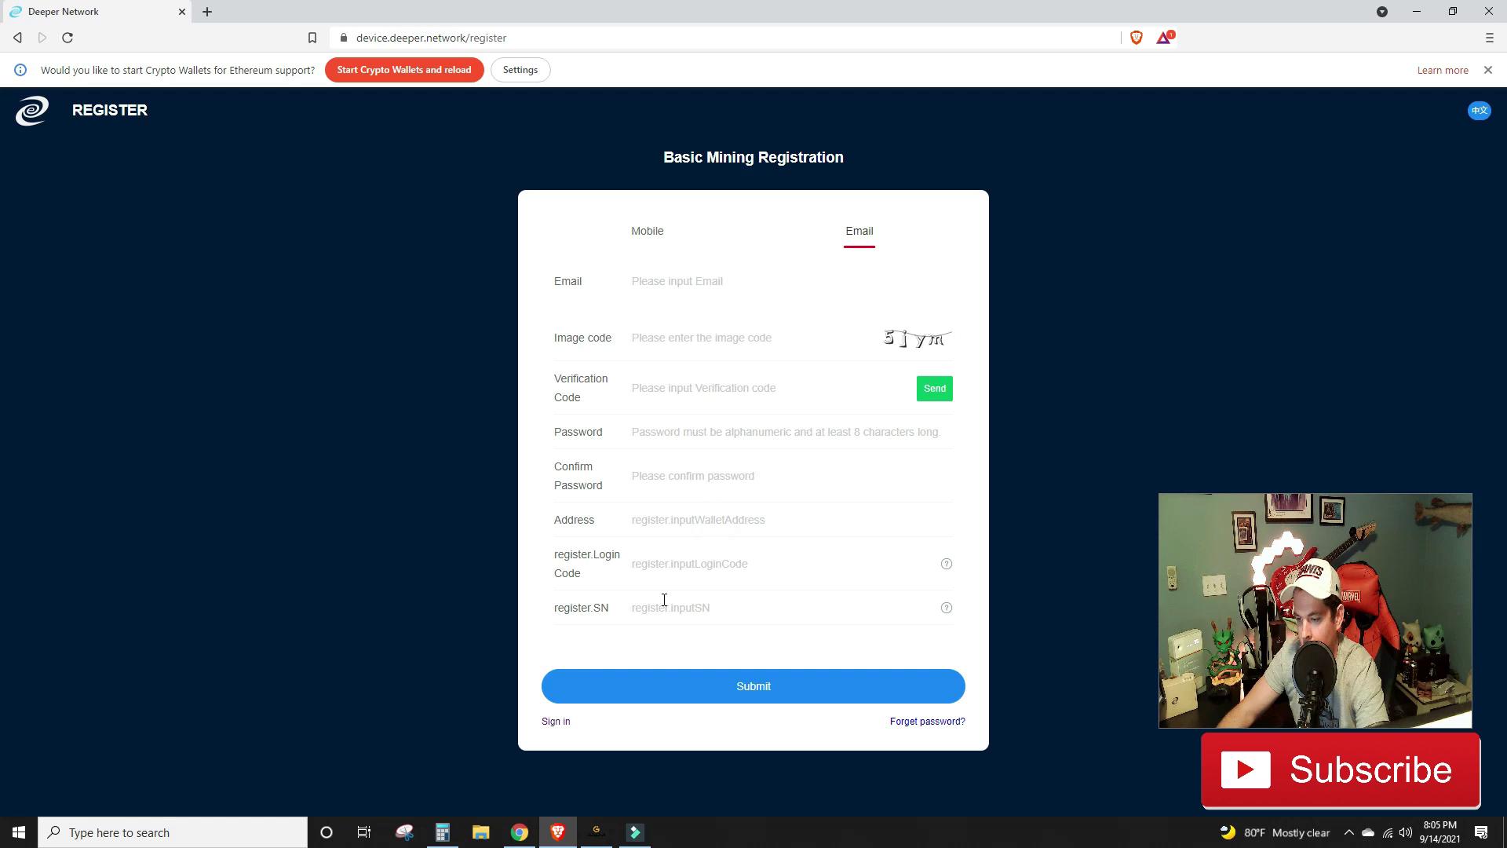
pyautogui.click(694, 564)
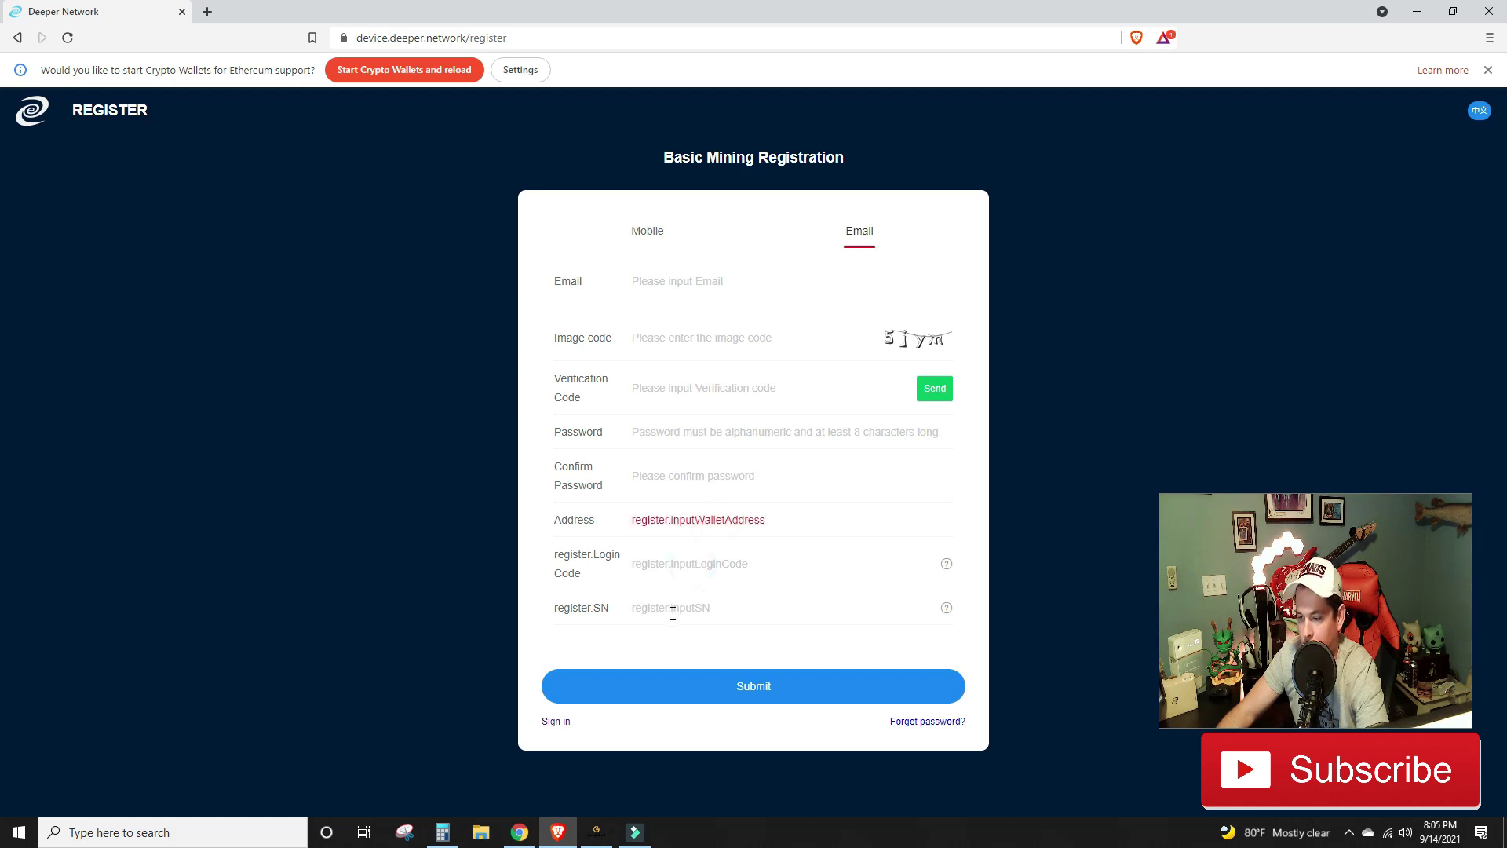
pyautogui.click(673, 613)
pyautogui.click(690, 560)
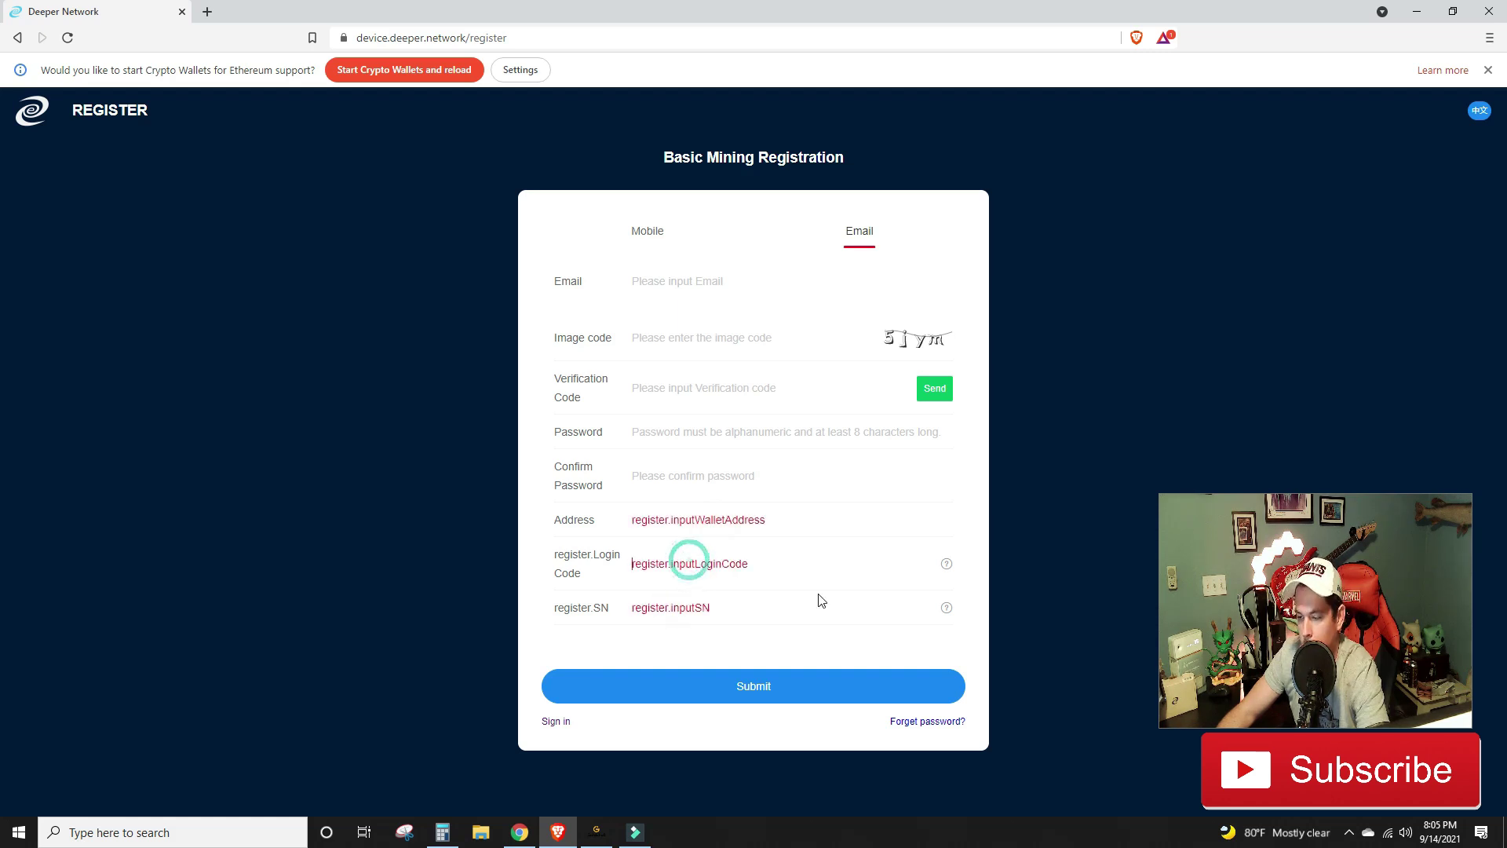
pyautogui.hotkey('alt', 'Tab')
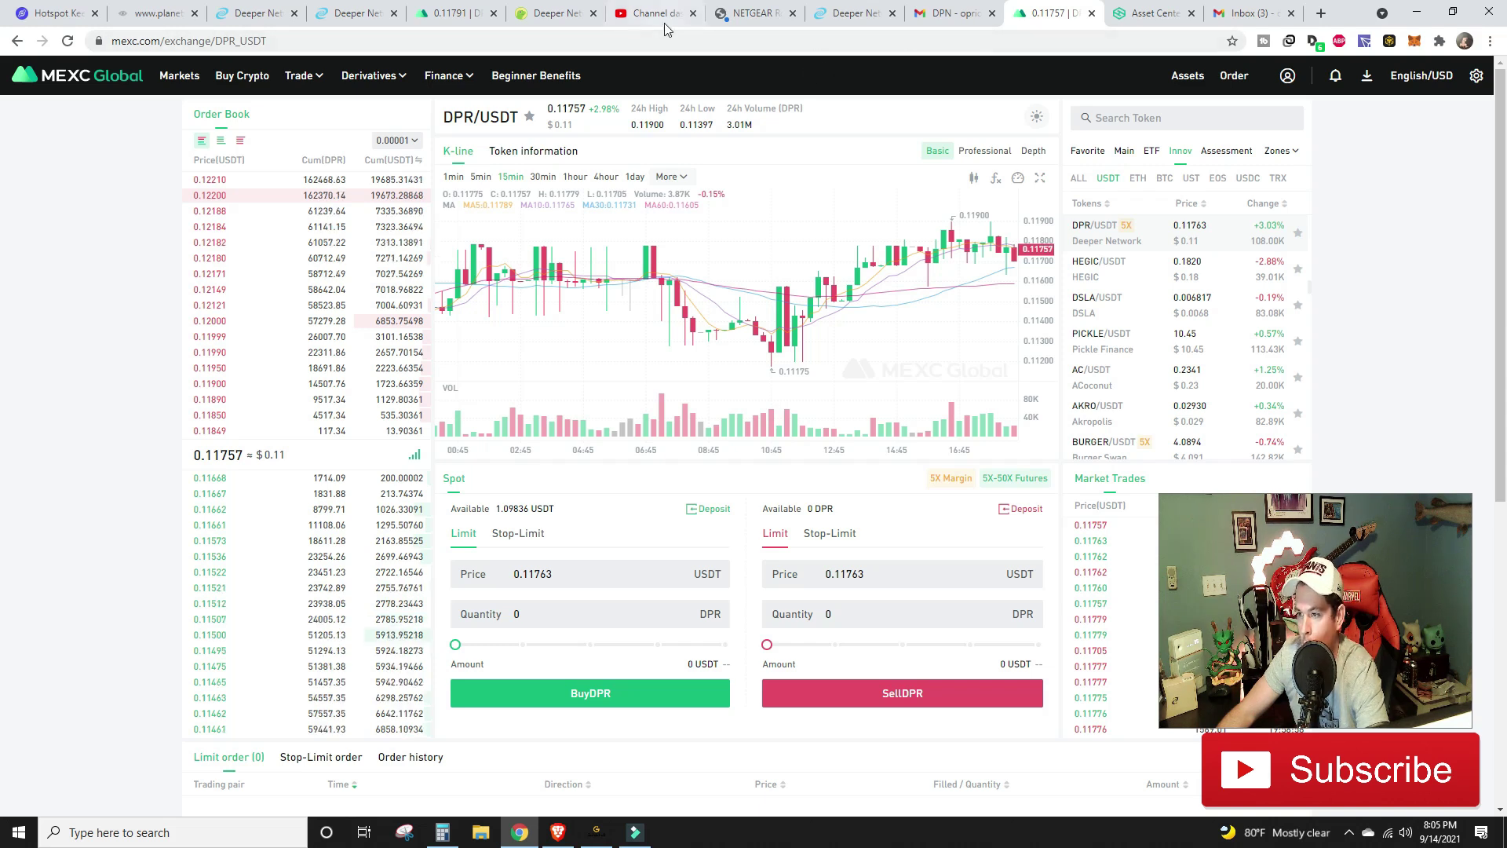
# Step: Return to Gmail's viewer showing IMG_9692.jpg of the Deeper login page
pyautogui.click(1247, 17)
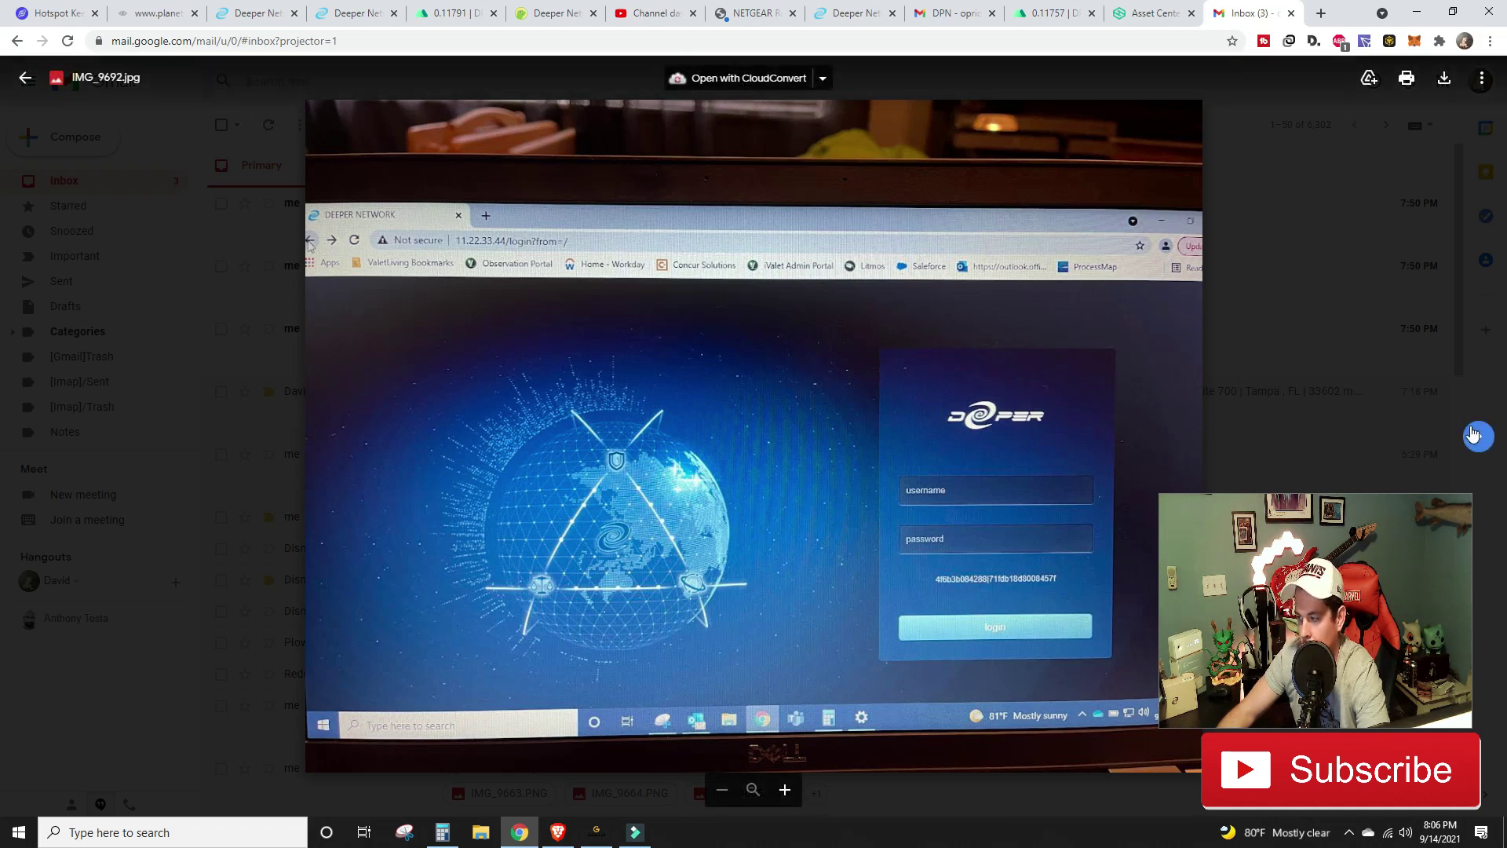
# Step: Advance to the Deeper system-page photo, glance at the registration page, then minimize Brave
pyautogui.click(1473, 434)
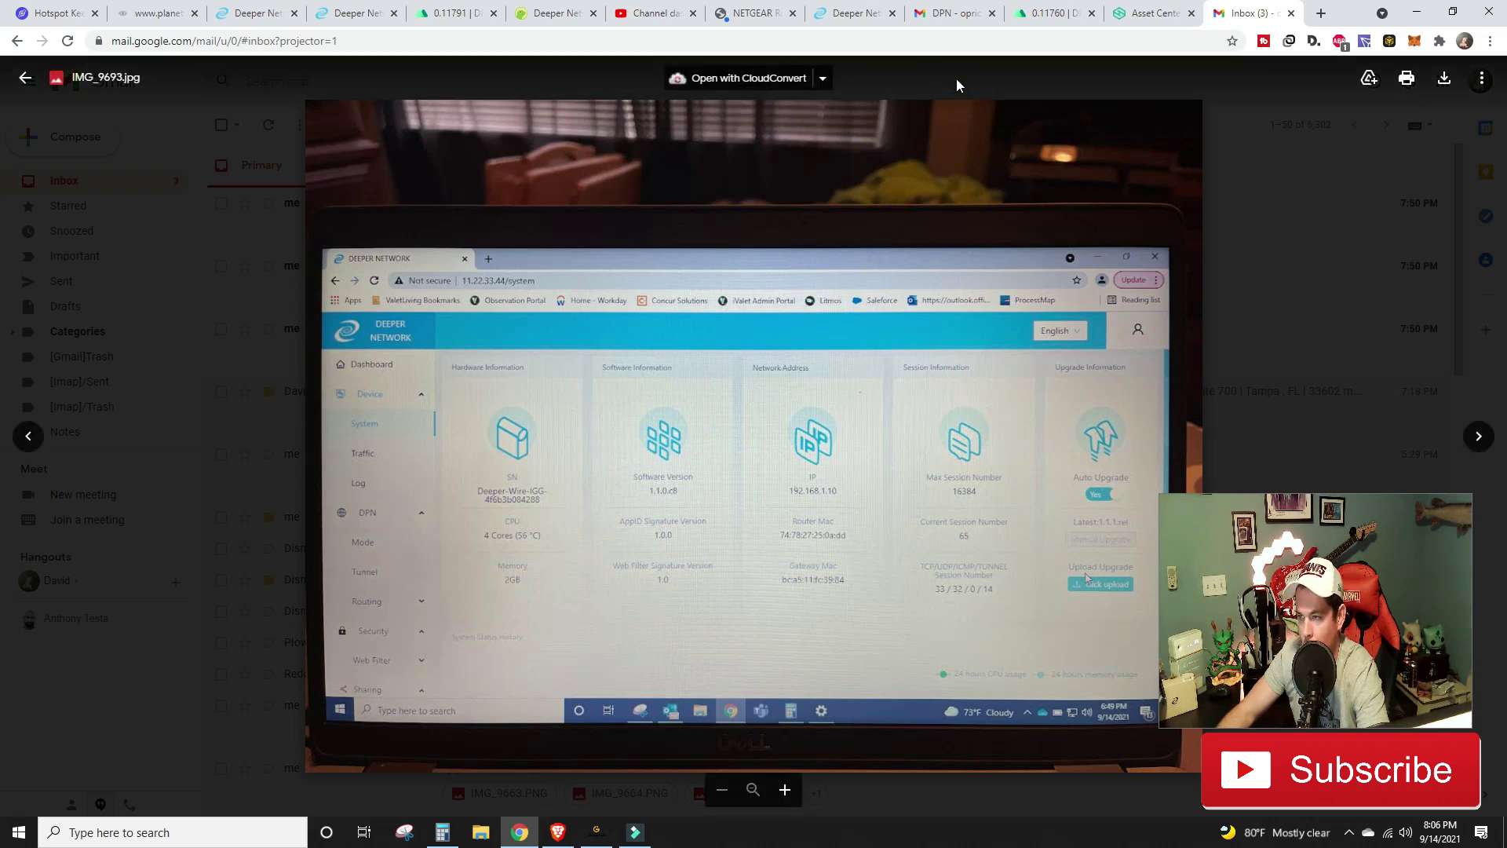
pyautogui.click(558, 831)
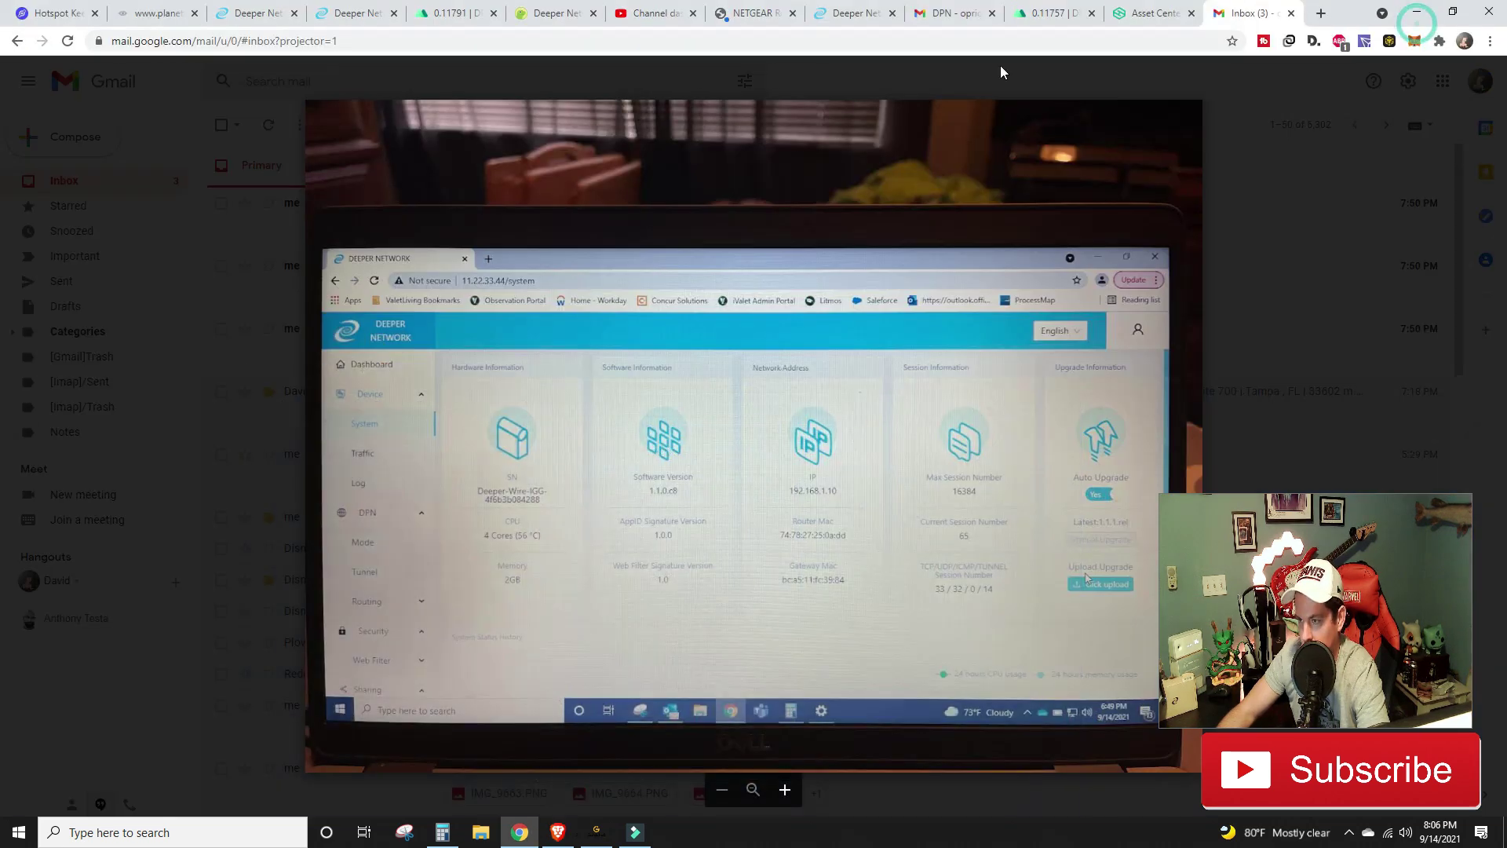
pyautogui.click(1416, 11)
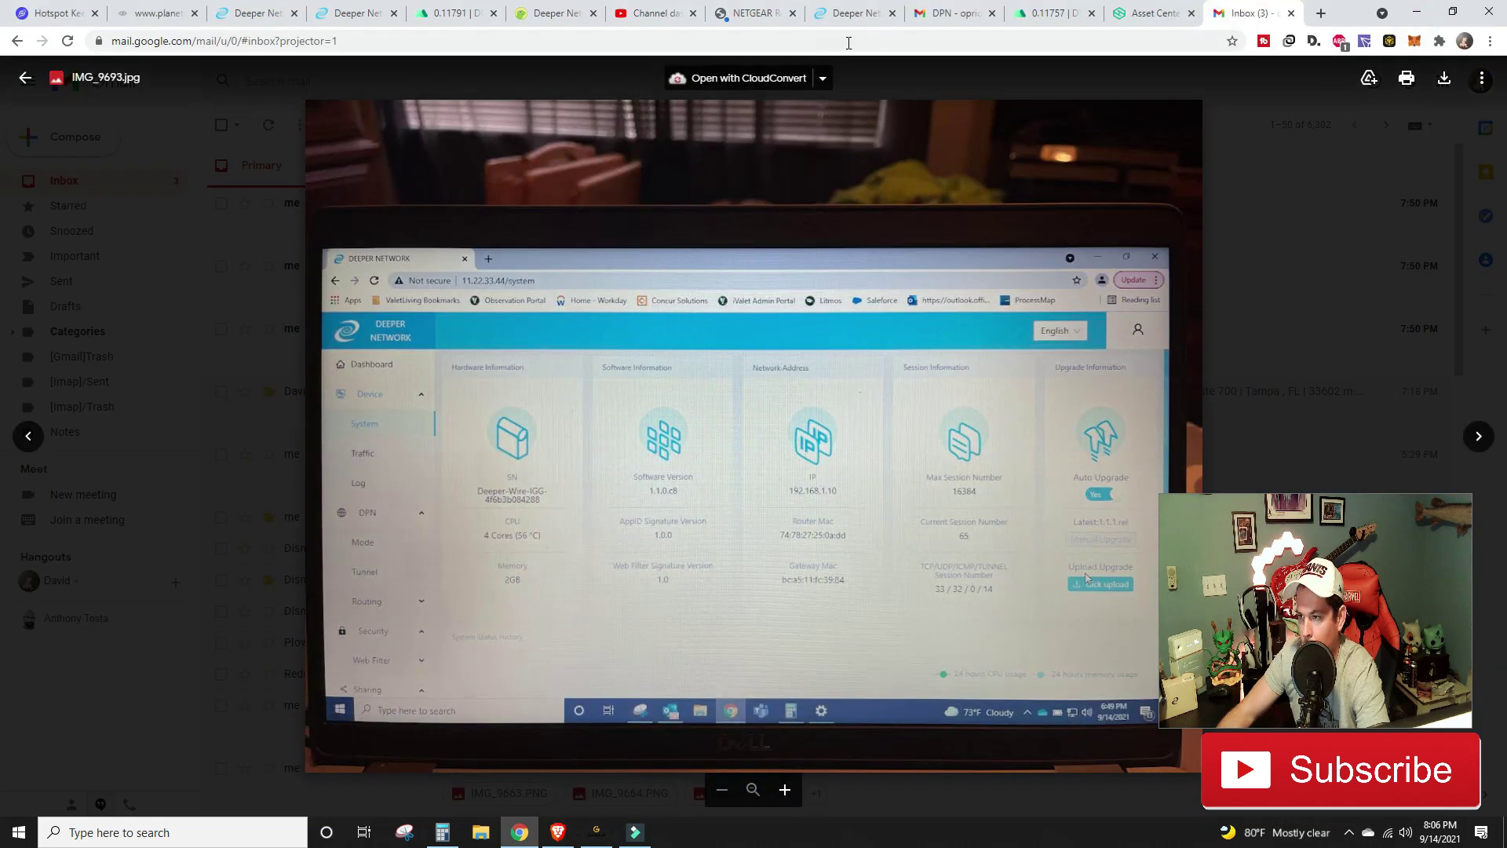
# Step: After a quick look at user info, slide the credit score to 300: 21000 DPR, 35% APR, 19.18 daily
pyautogui.click(851, 14)
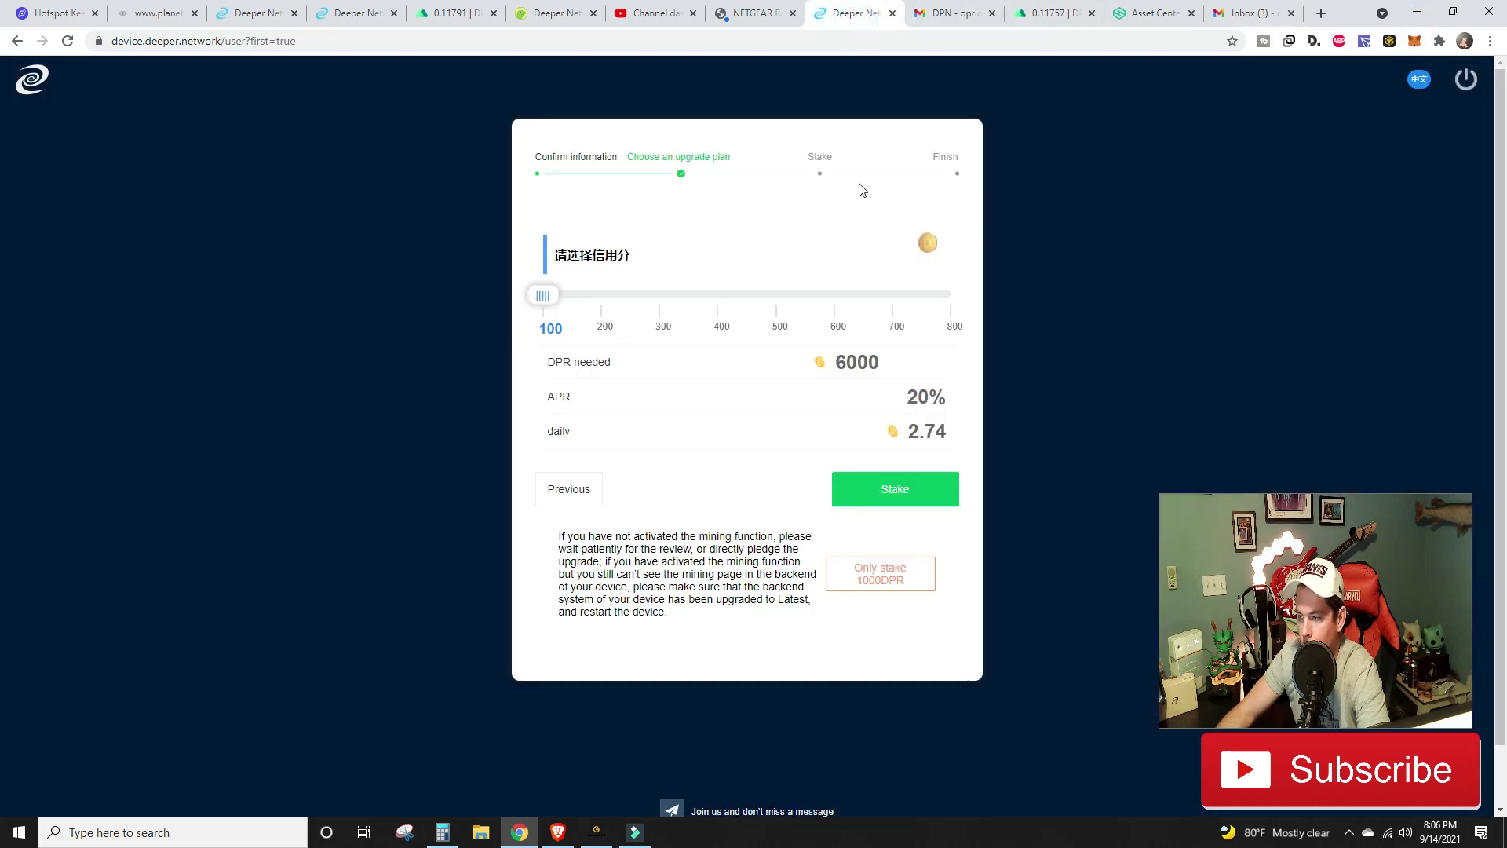
pyautogui.click(363, 13)
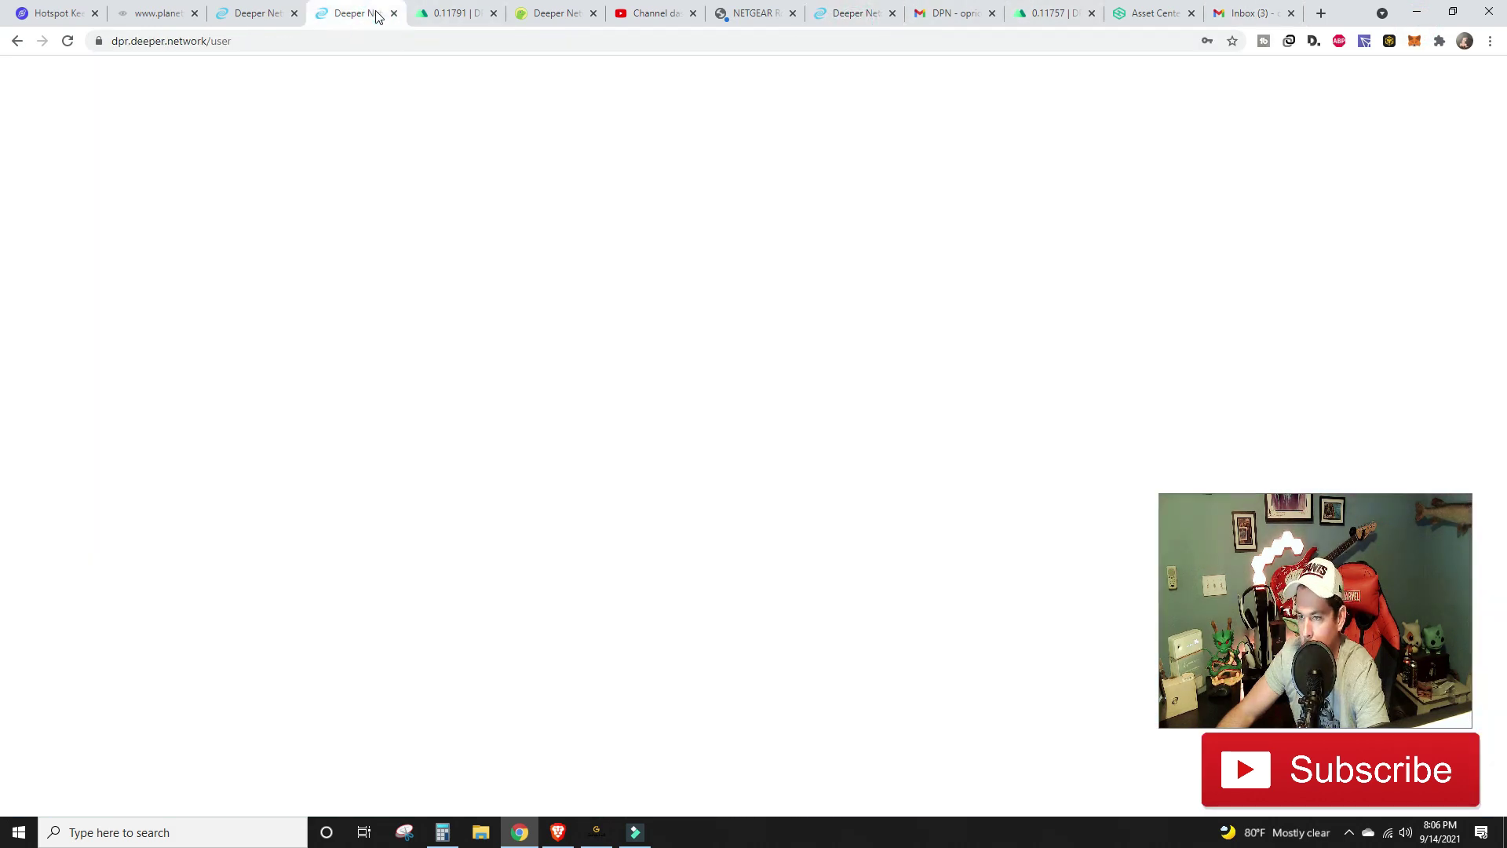
pyautogui.click(852, 14)
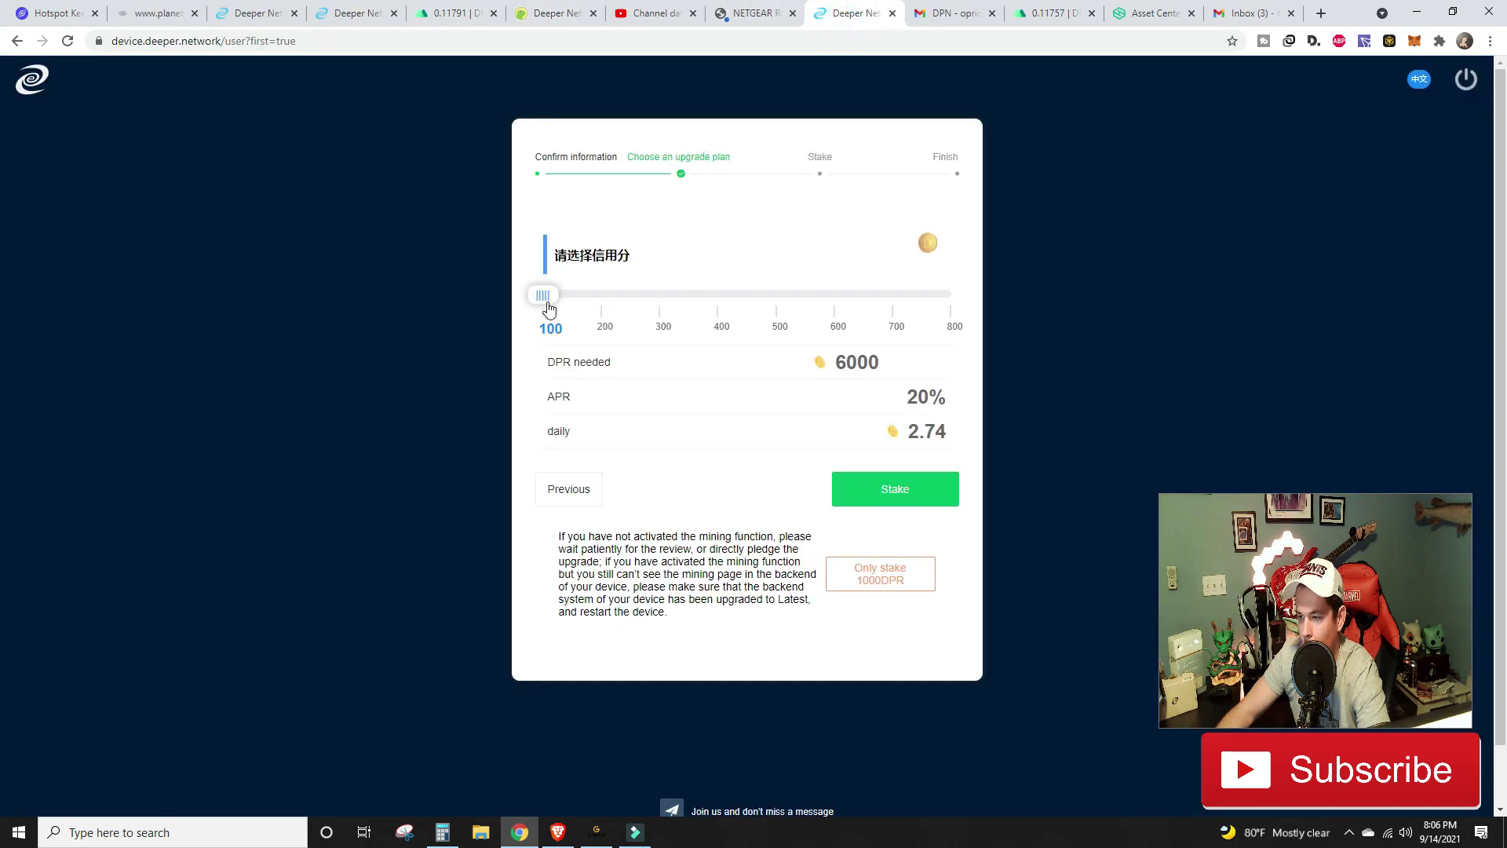
pyautogui.moveTo(548, 307); pyautogui.dragTo(649, 293)
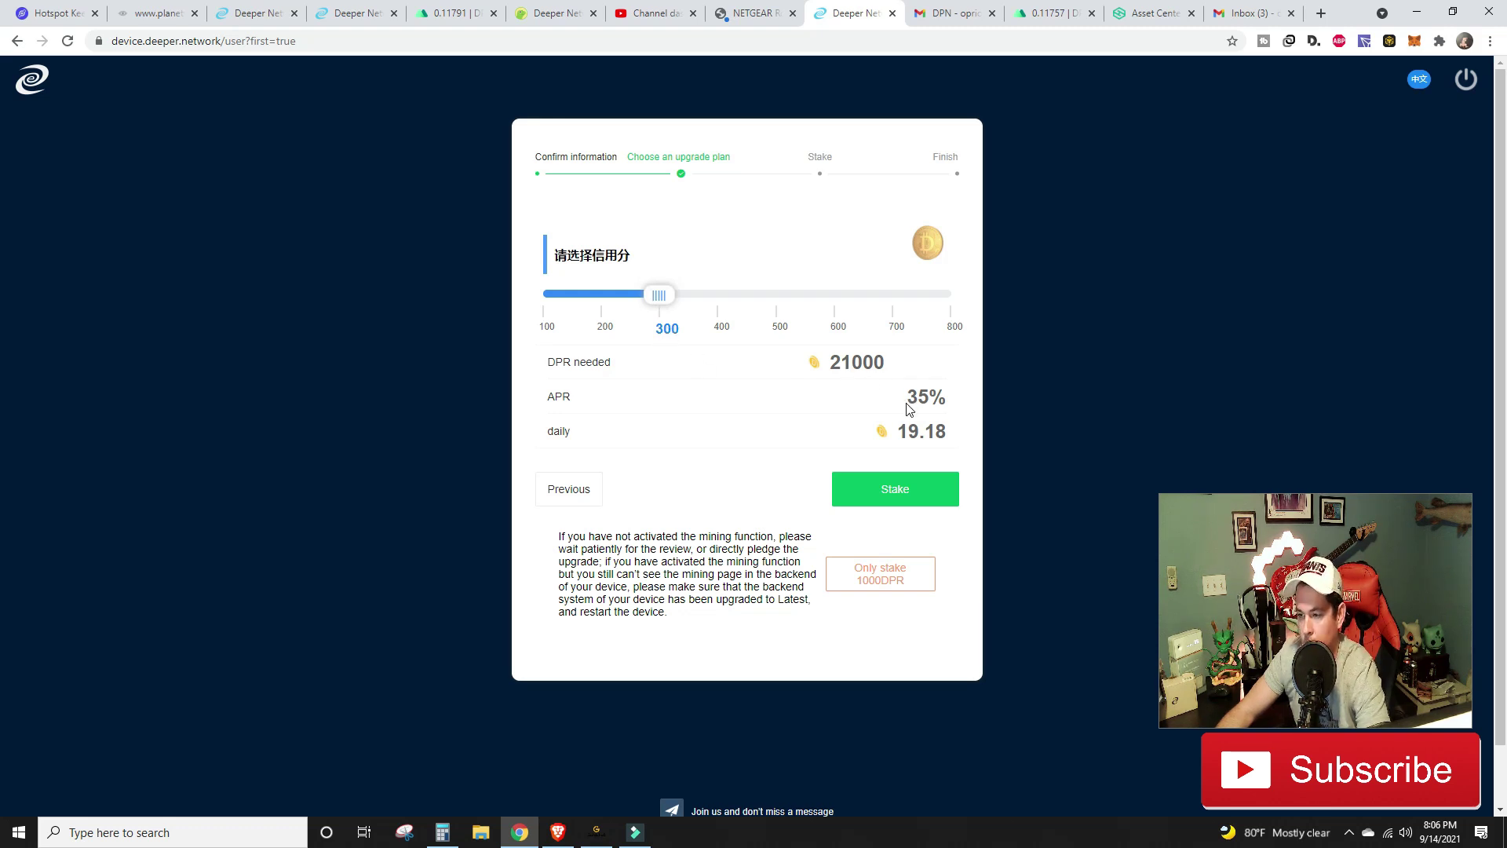
# Step: In Calculator, compute 21000 × 0.35, divide by 365, then multiply by 0.12
pyautogui.click(445, 831)
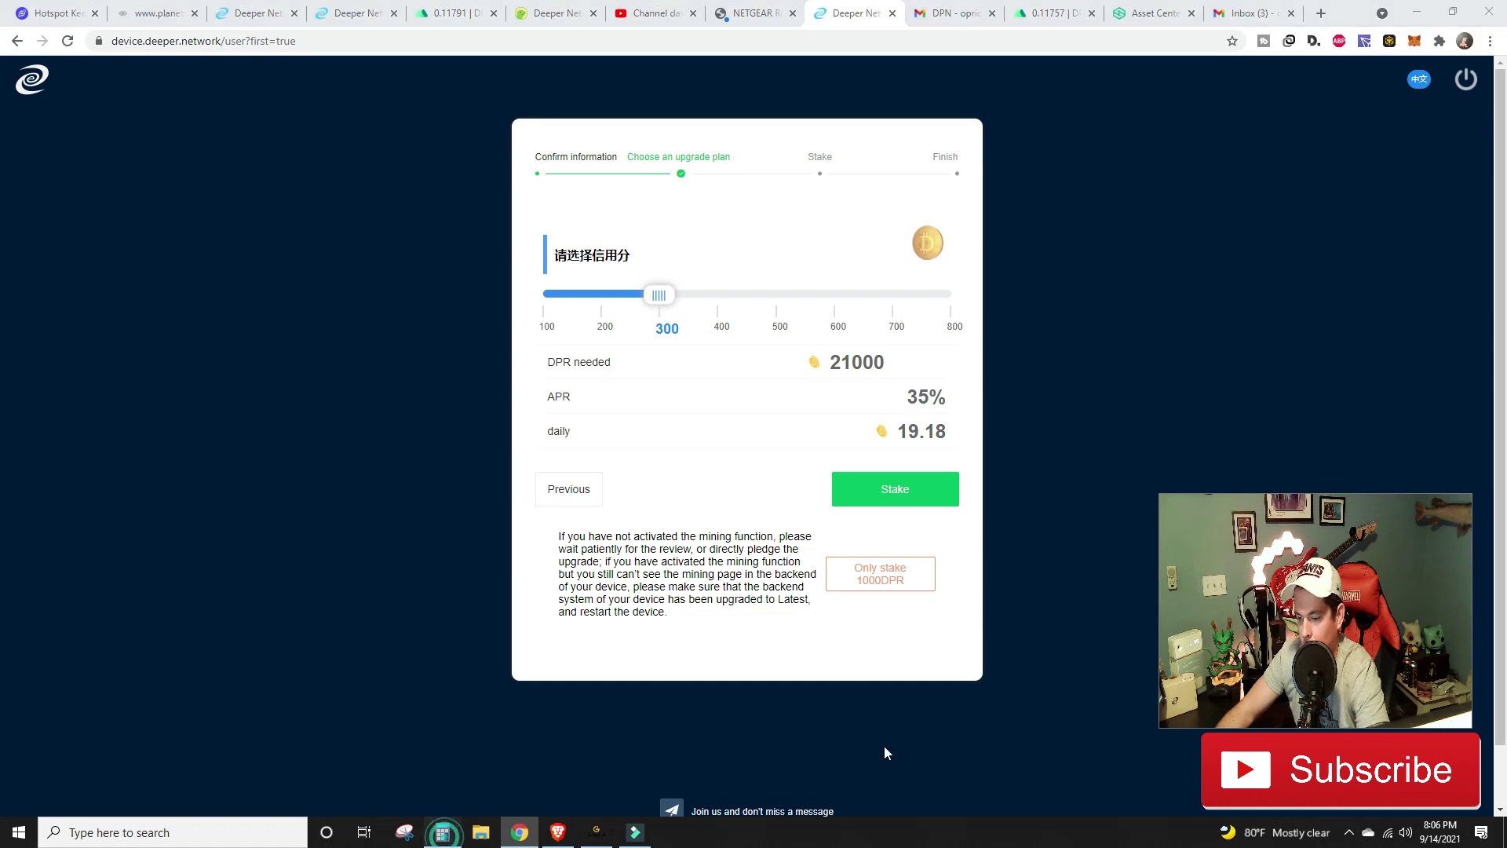
pyautogui.write('21000*')
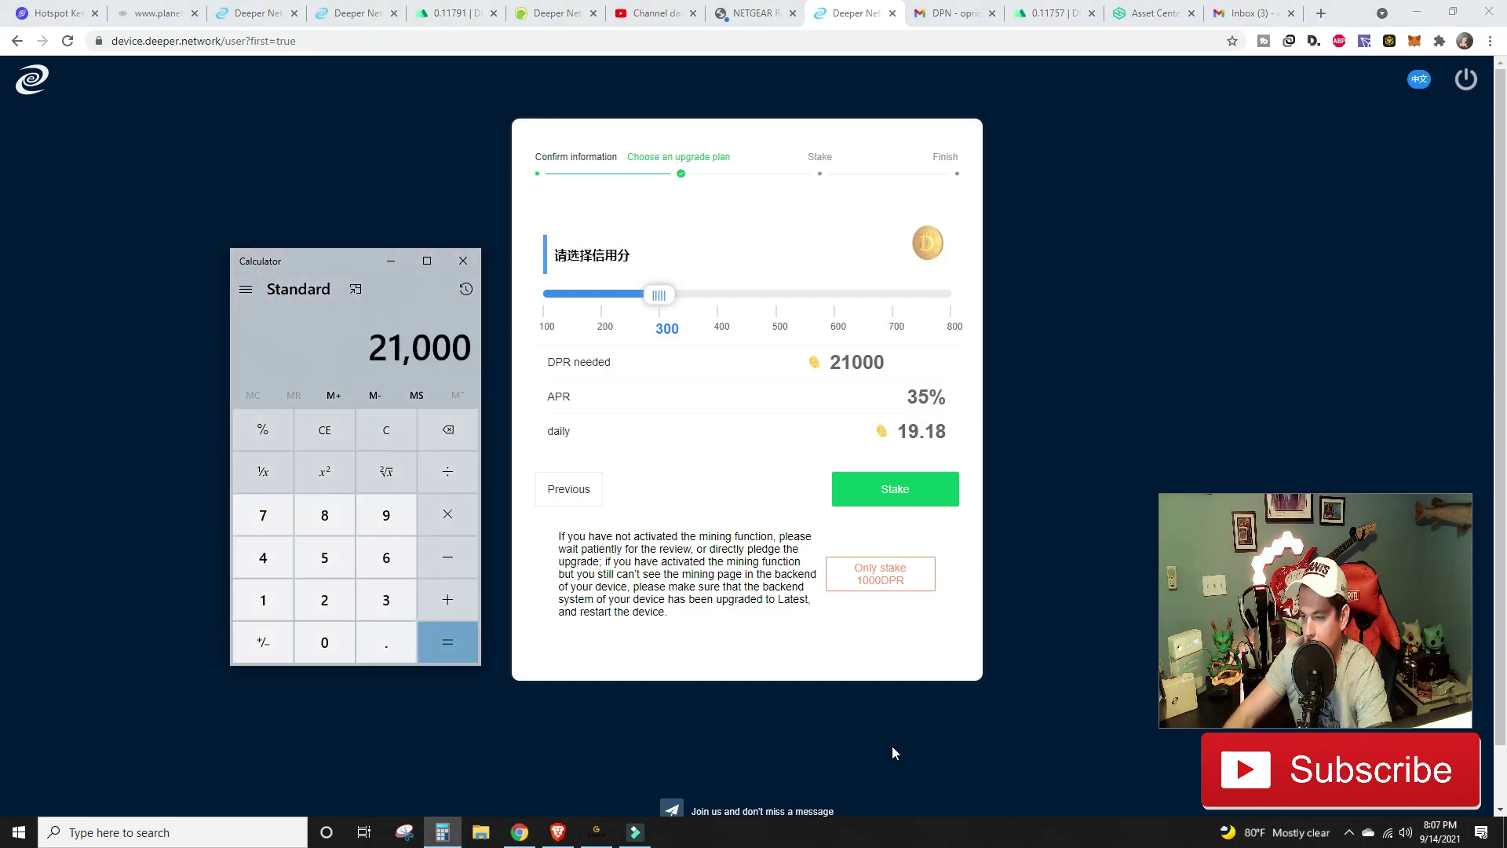
pyautogui.write('.35')
pyautogui.press('Return')
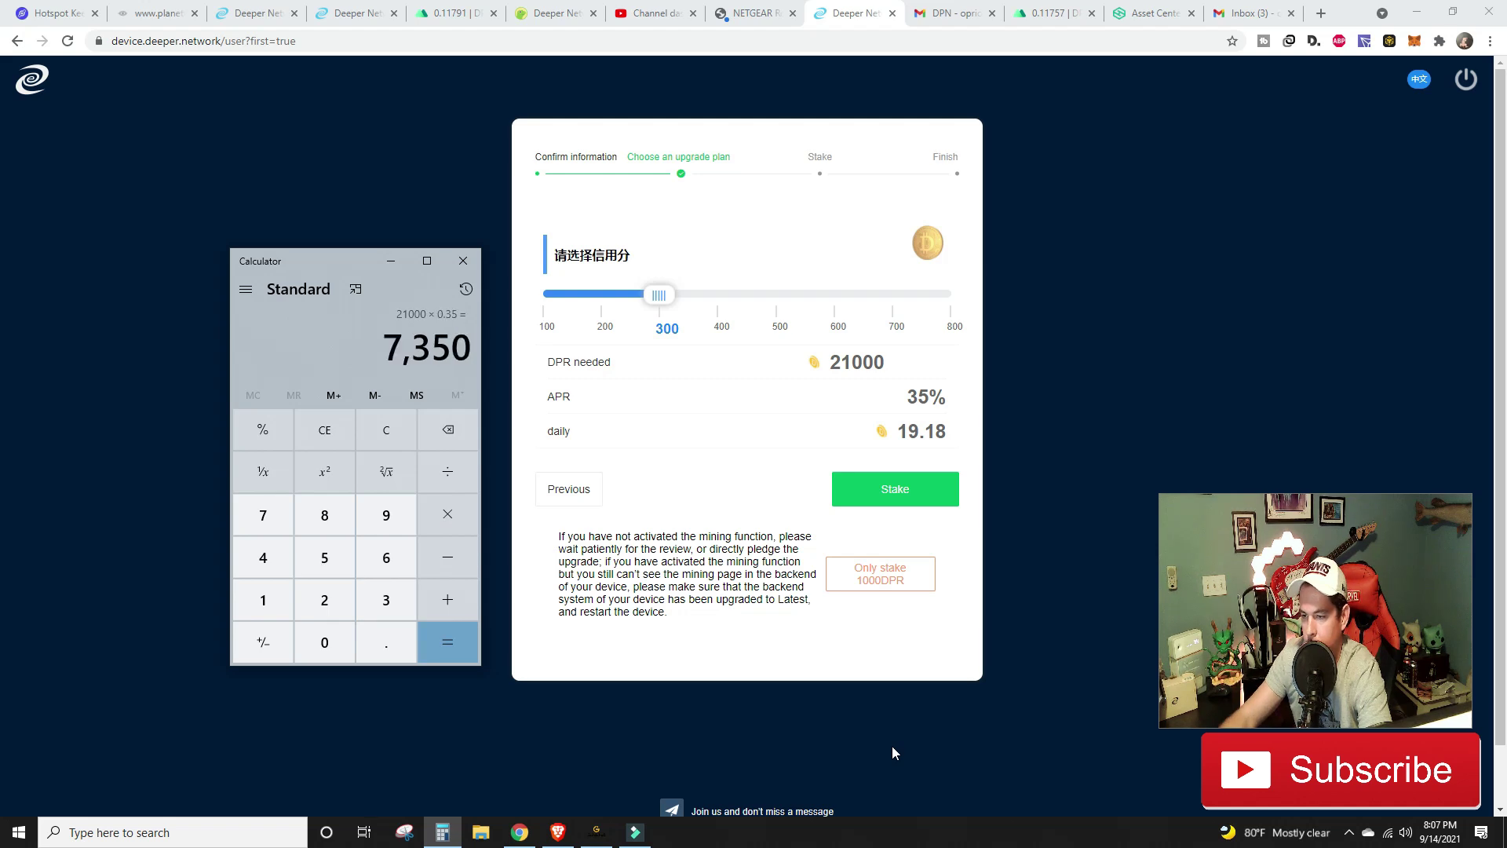
pyautogui.press('/')
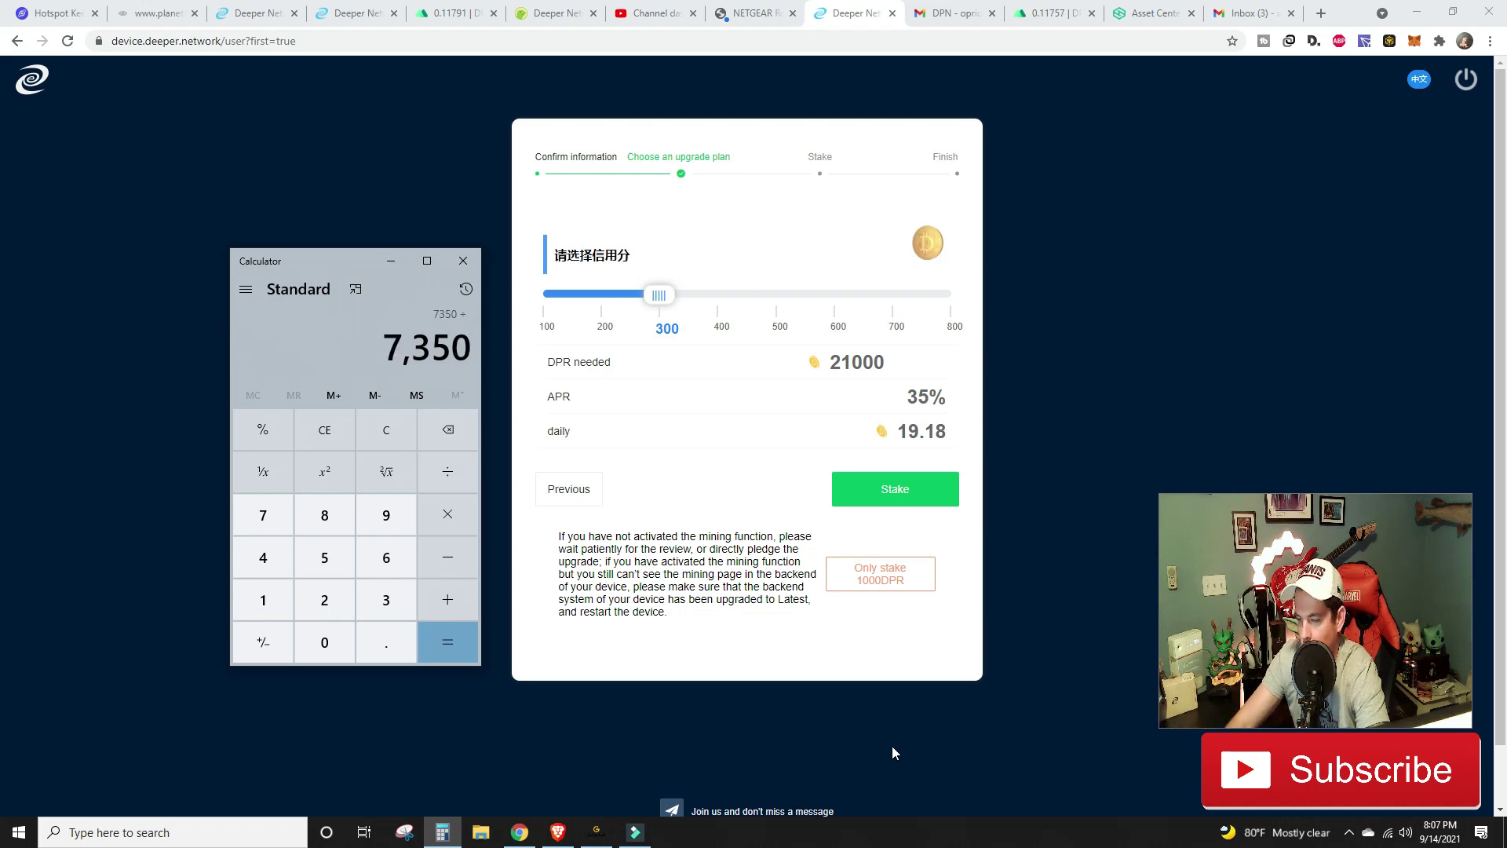
pyautogui.write('365')
pyautogui.press('Return')
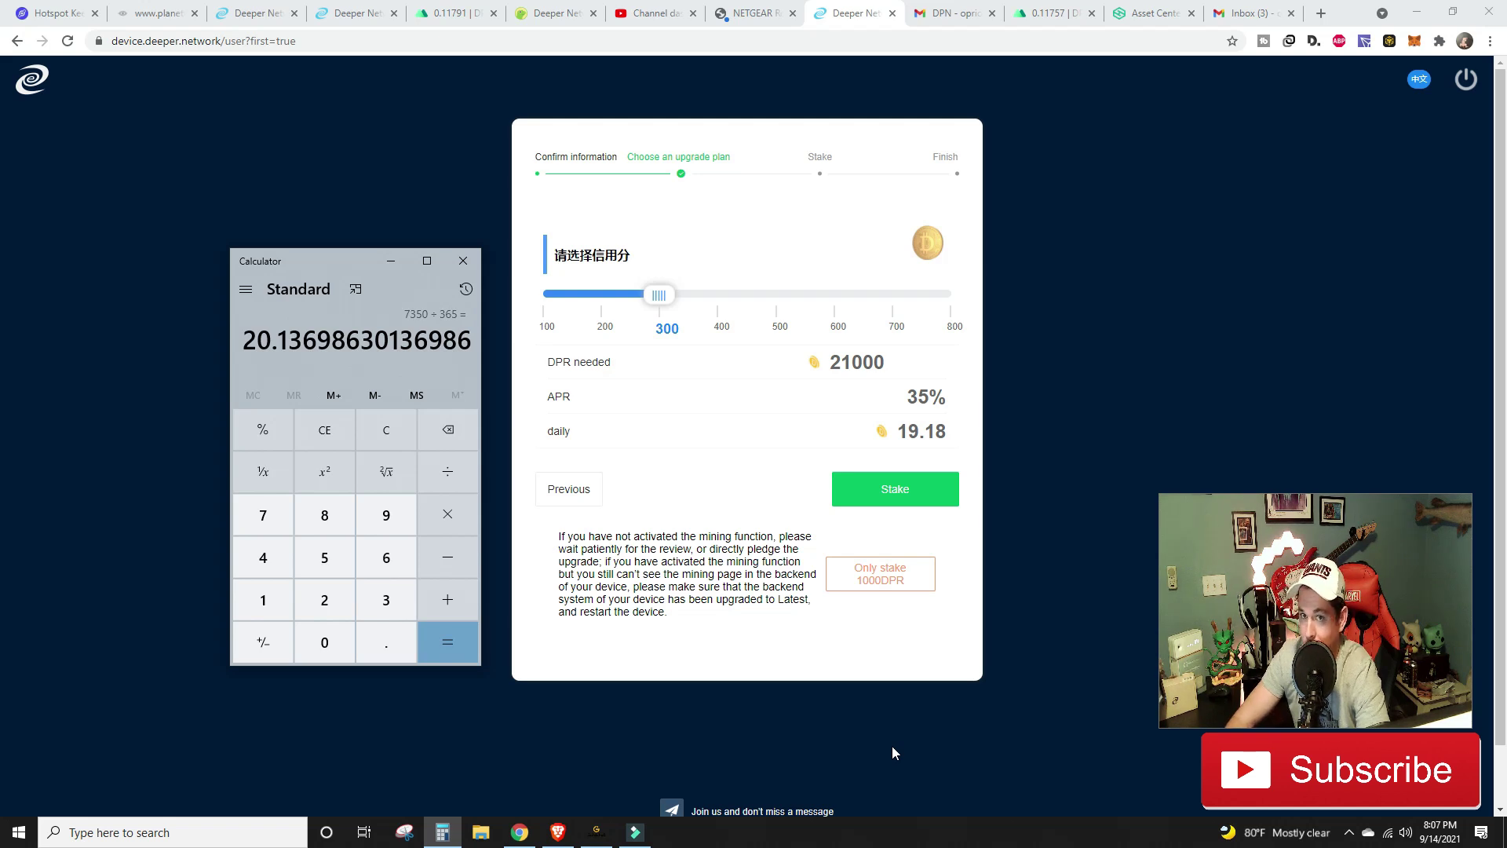
pyautogui.press('*')
pyautogui.write('.12')
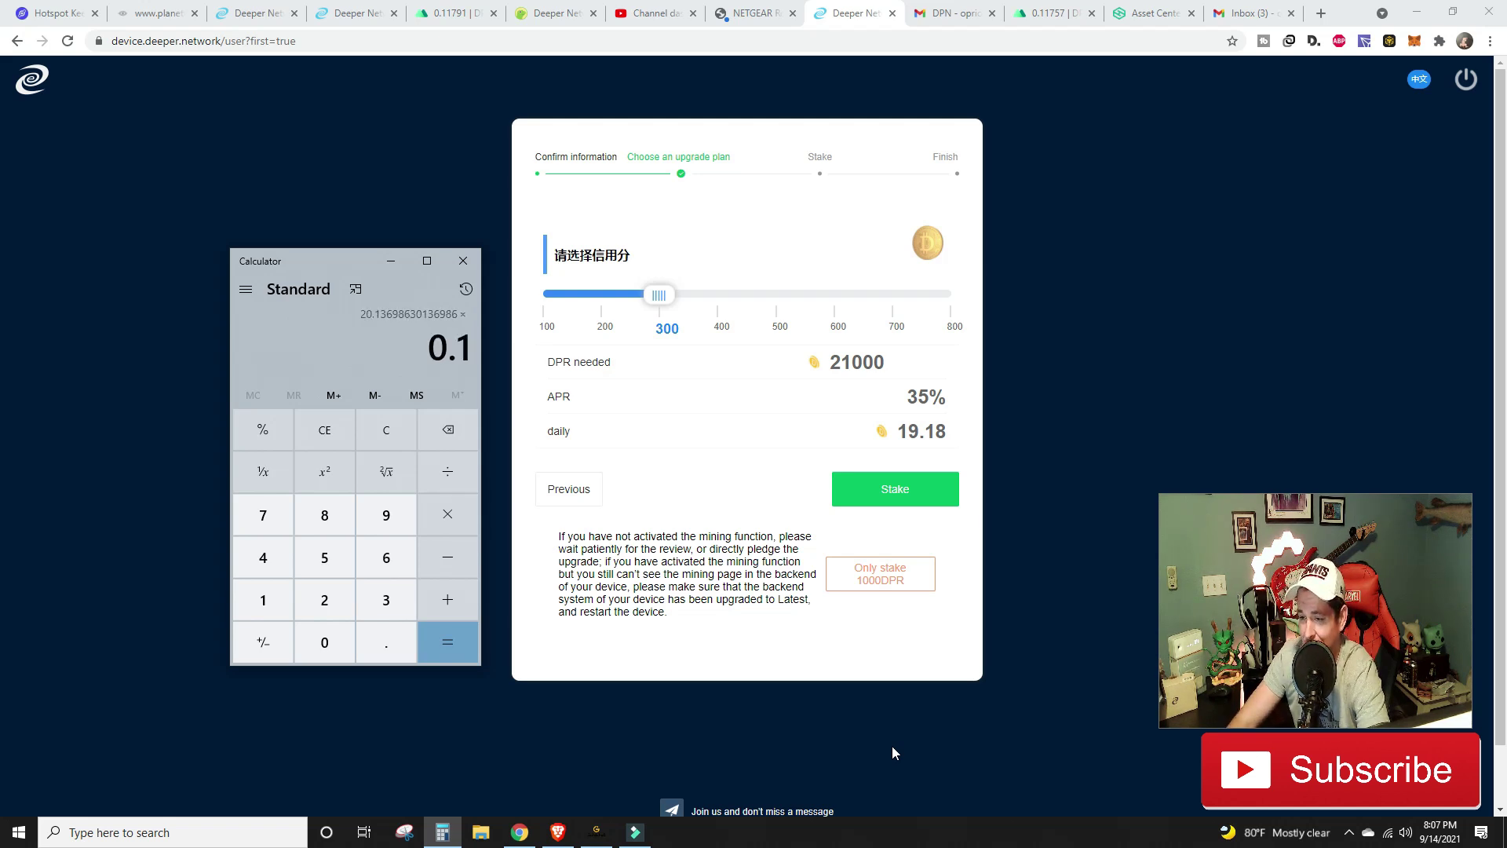
pyautogui.press('Return')
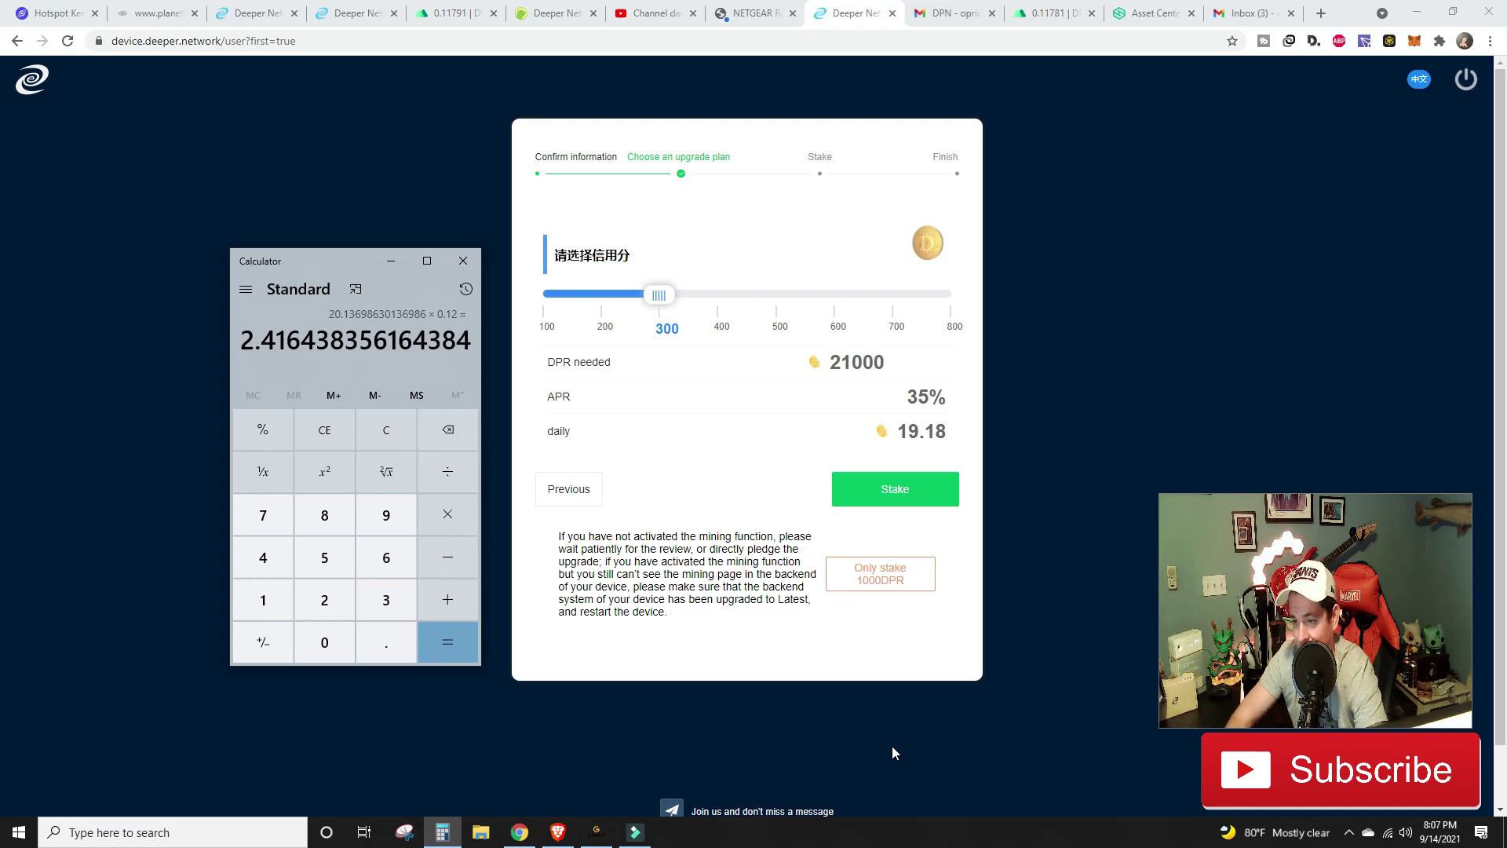
# Step: Recompute the 7,350 yearly return and multiply it by 0.12 to get 882
pyautogui.write('210000')
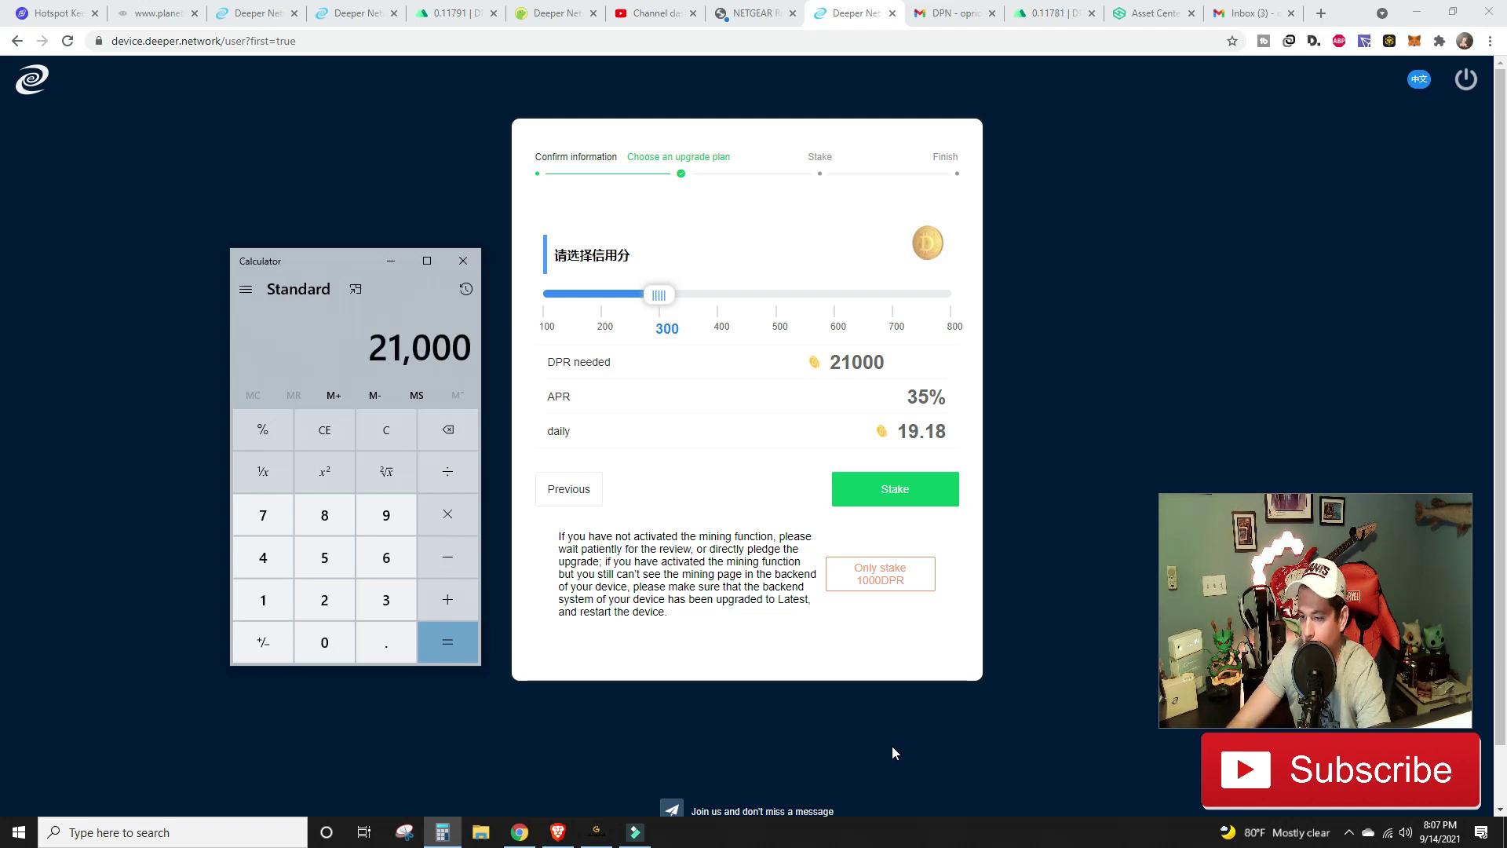
pyautogui.press('/')
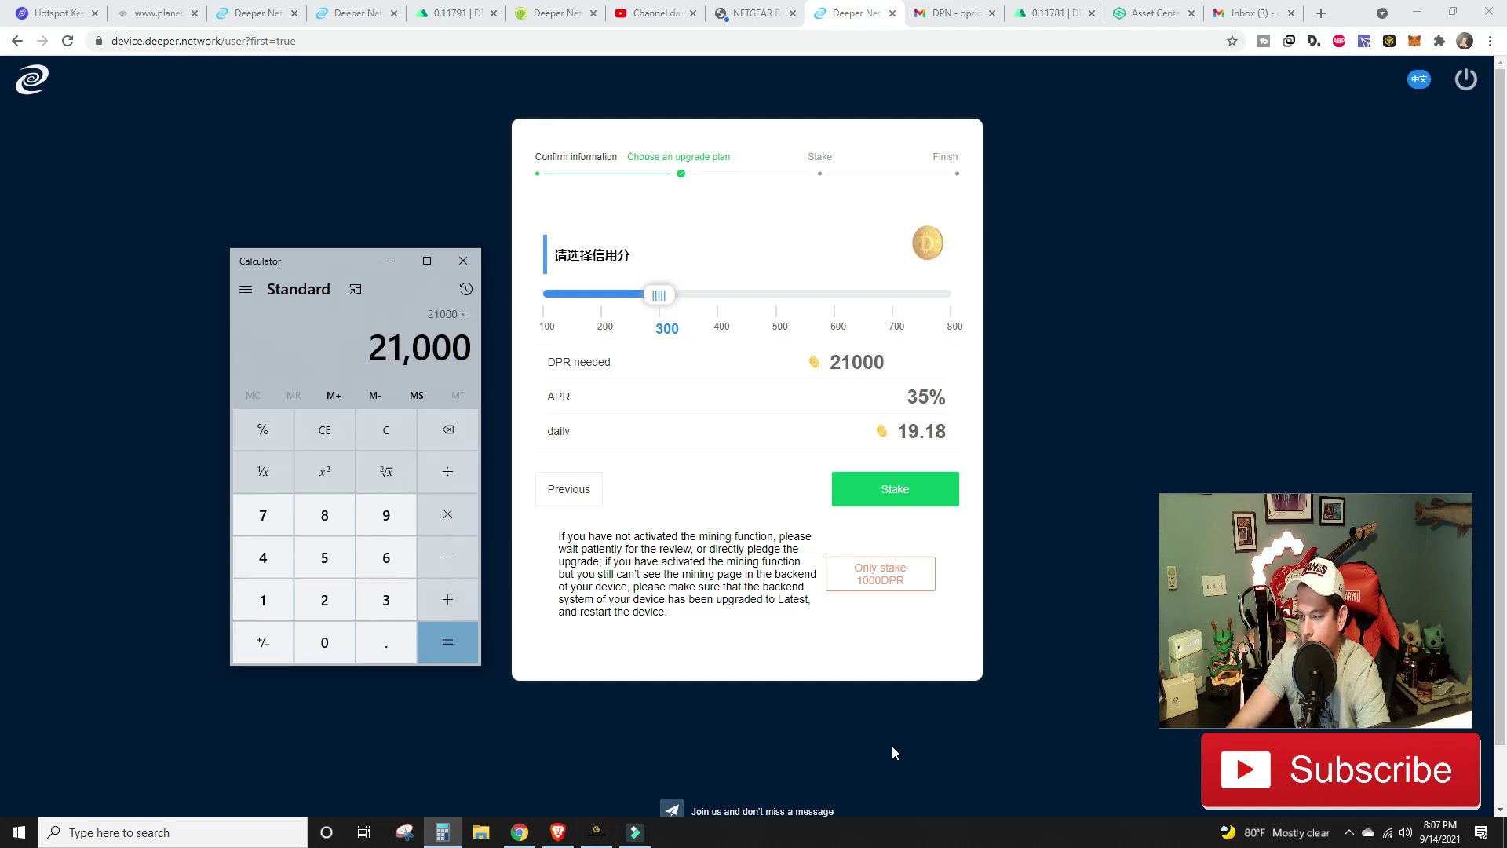
pyautogui.write('.35')
pyautogui.press('Return')
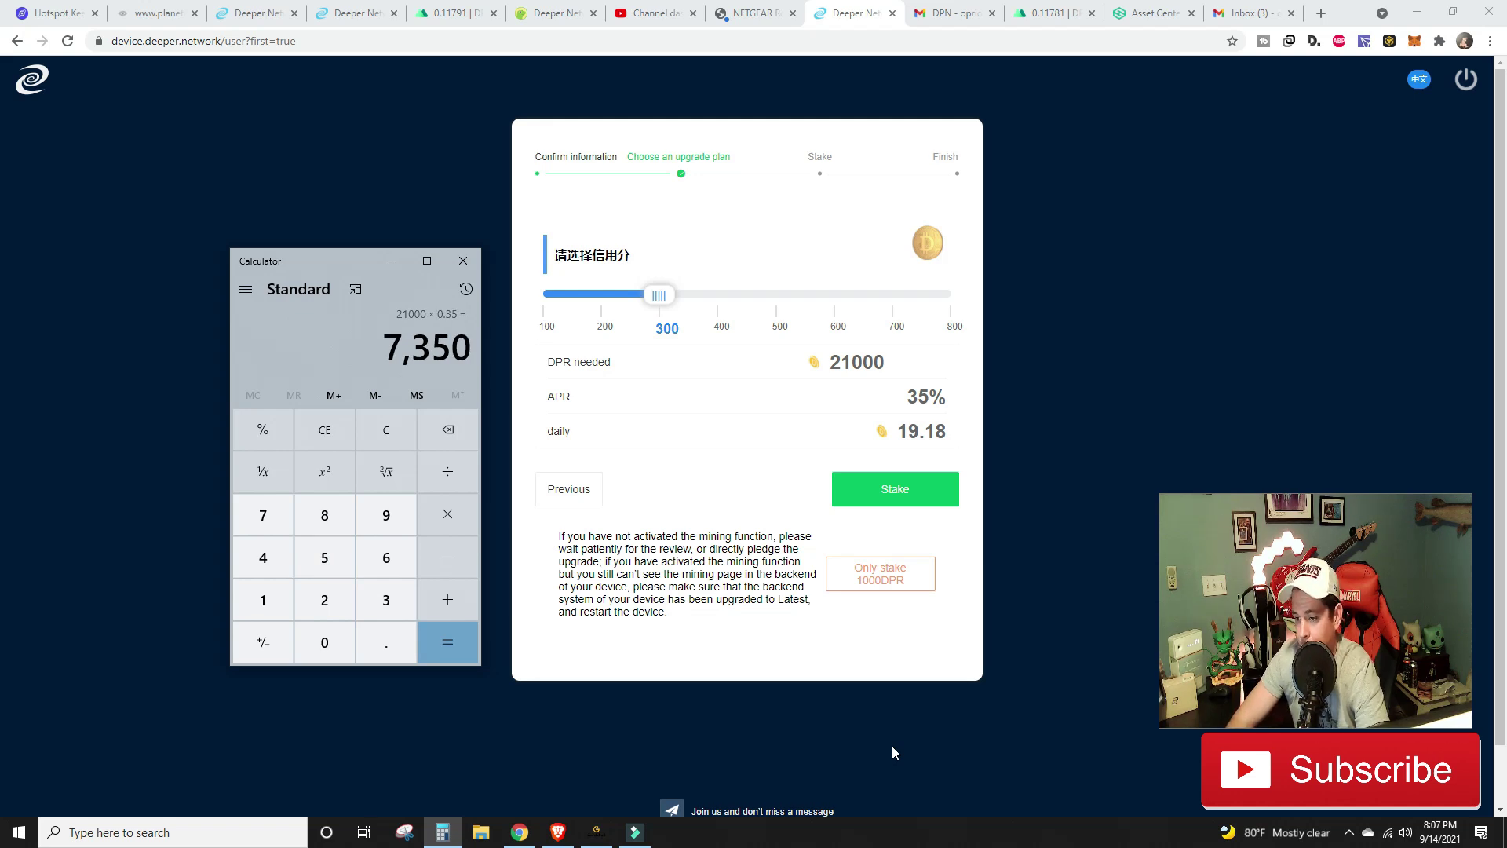
pyautogui.write('*.12')
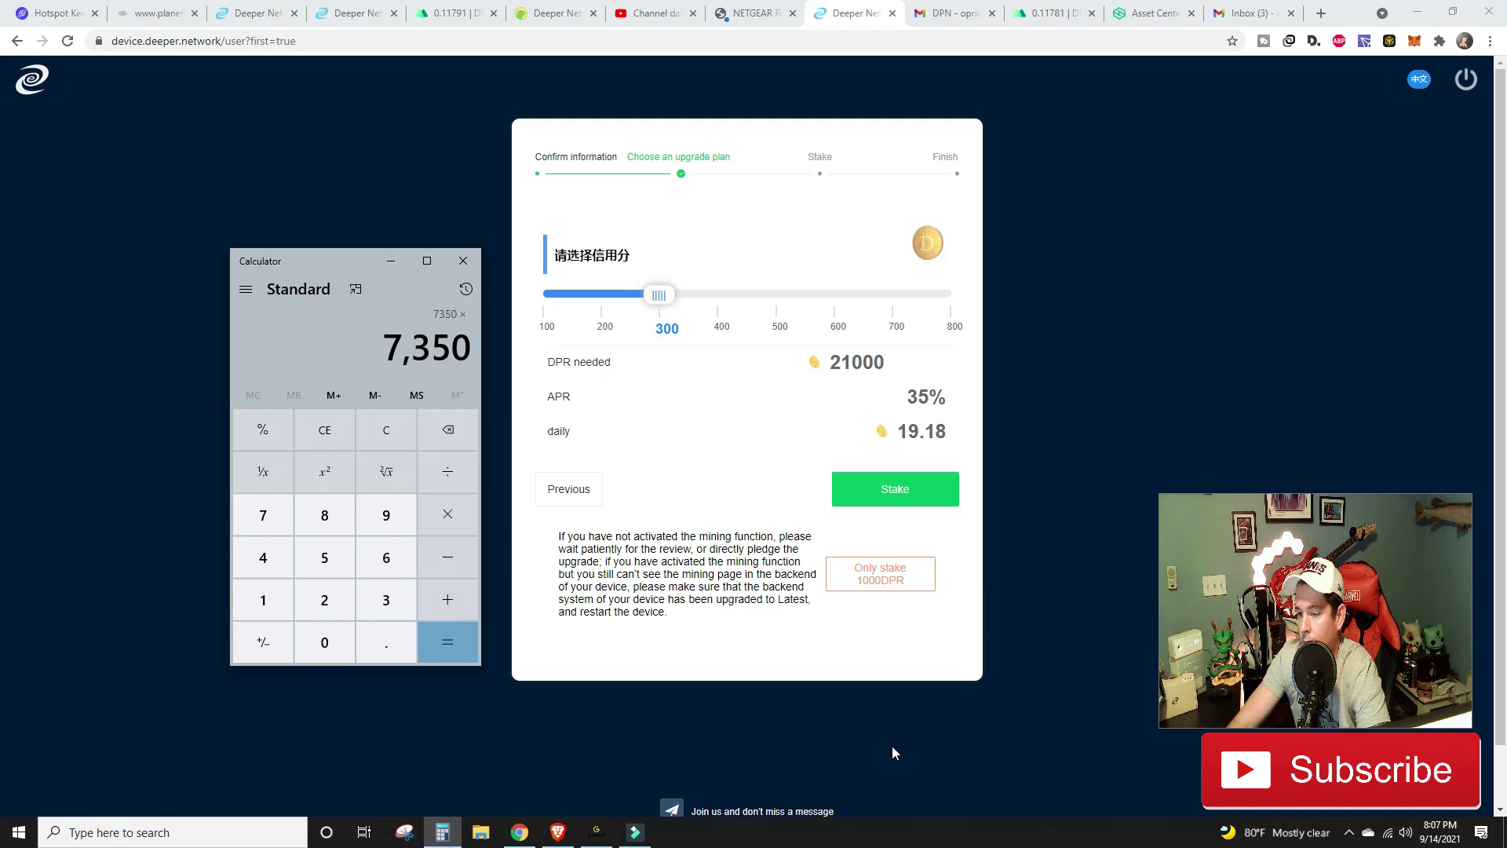
pyautogui.press('Return')
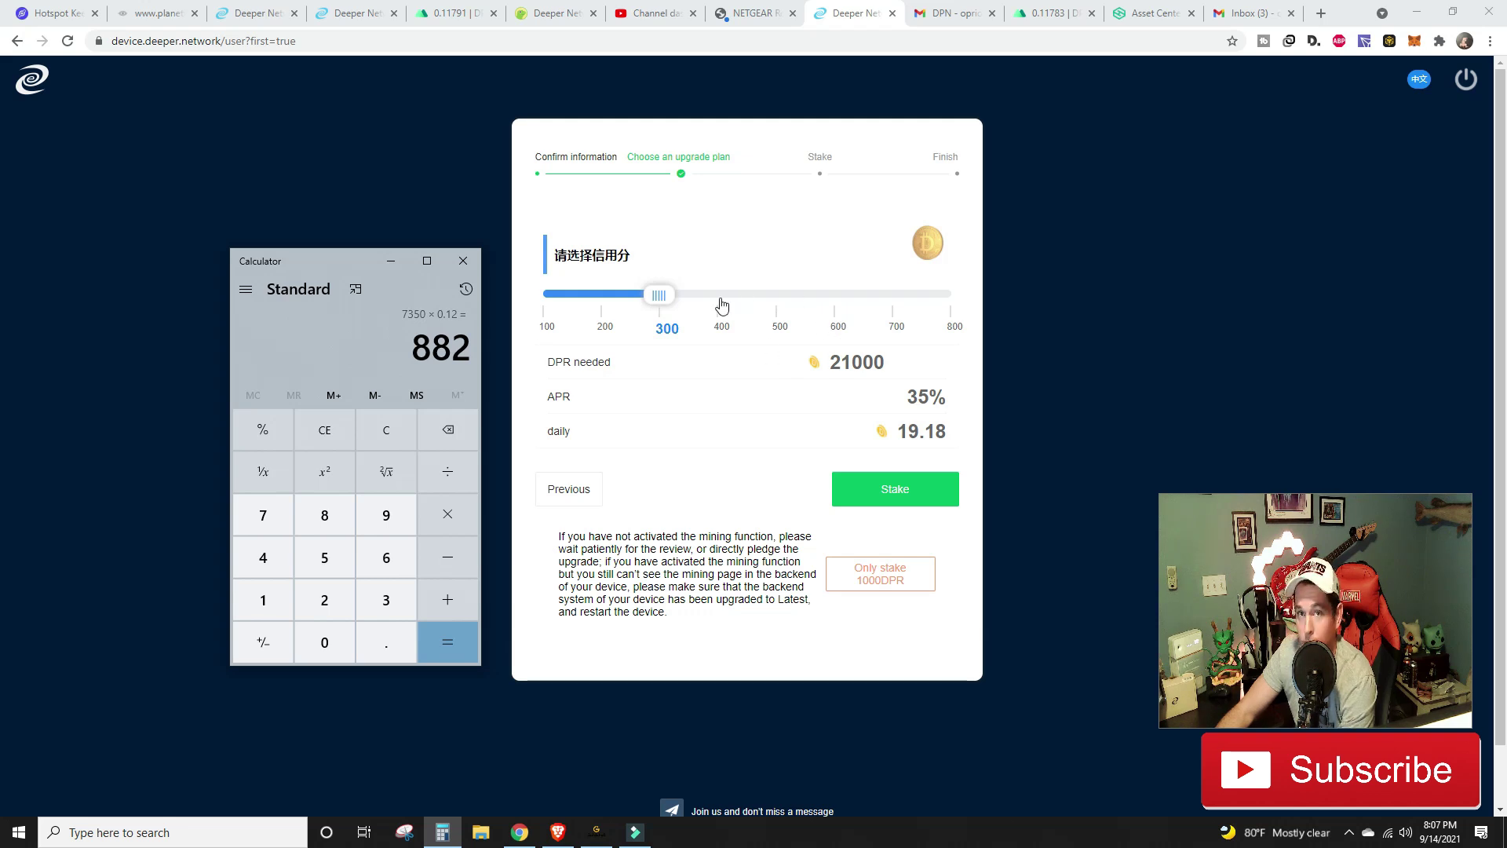
# Step: Minimise Calculator and leave the plan at 300 credit, 21000 DPR, 35% APR
pyautogui.click(391, 260)
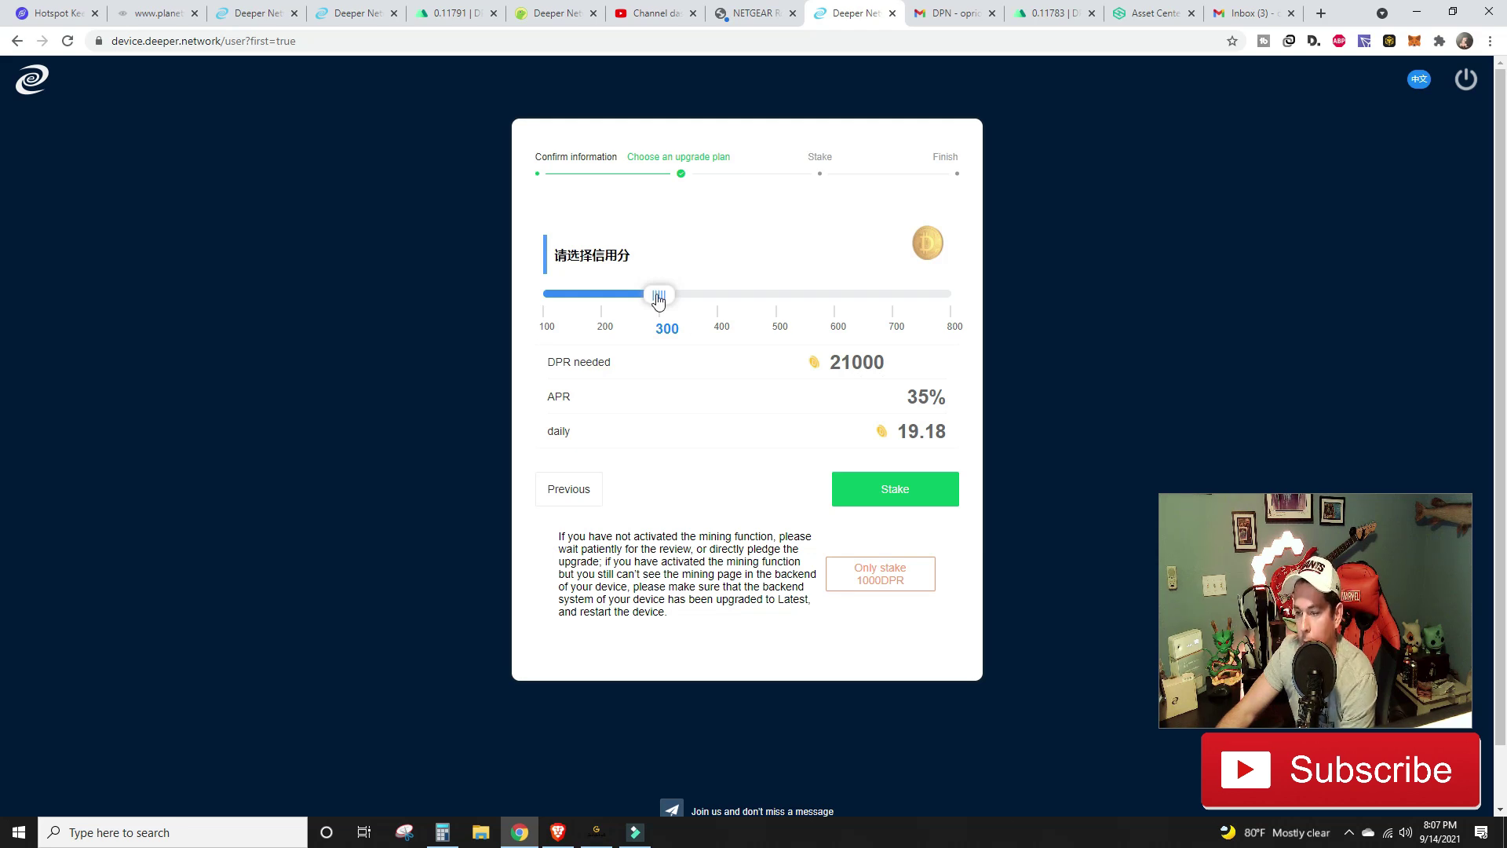
pyautogui.moveTo(658, 300)
pyautogui.mouseDown()
pyautogui.moveTo(524, 308)
pyautogui.moveTo(656, 297)
pyautogui.mouseUp()
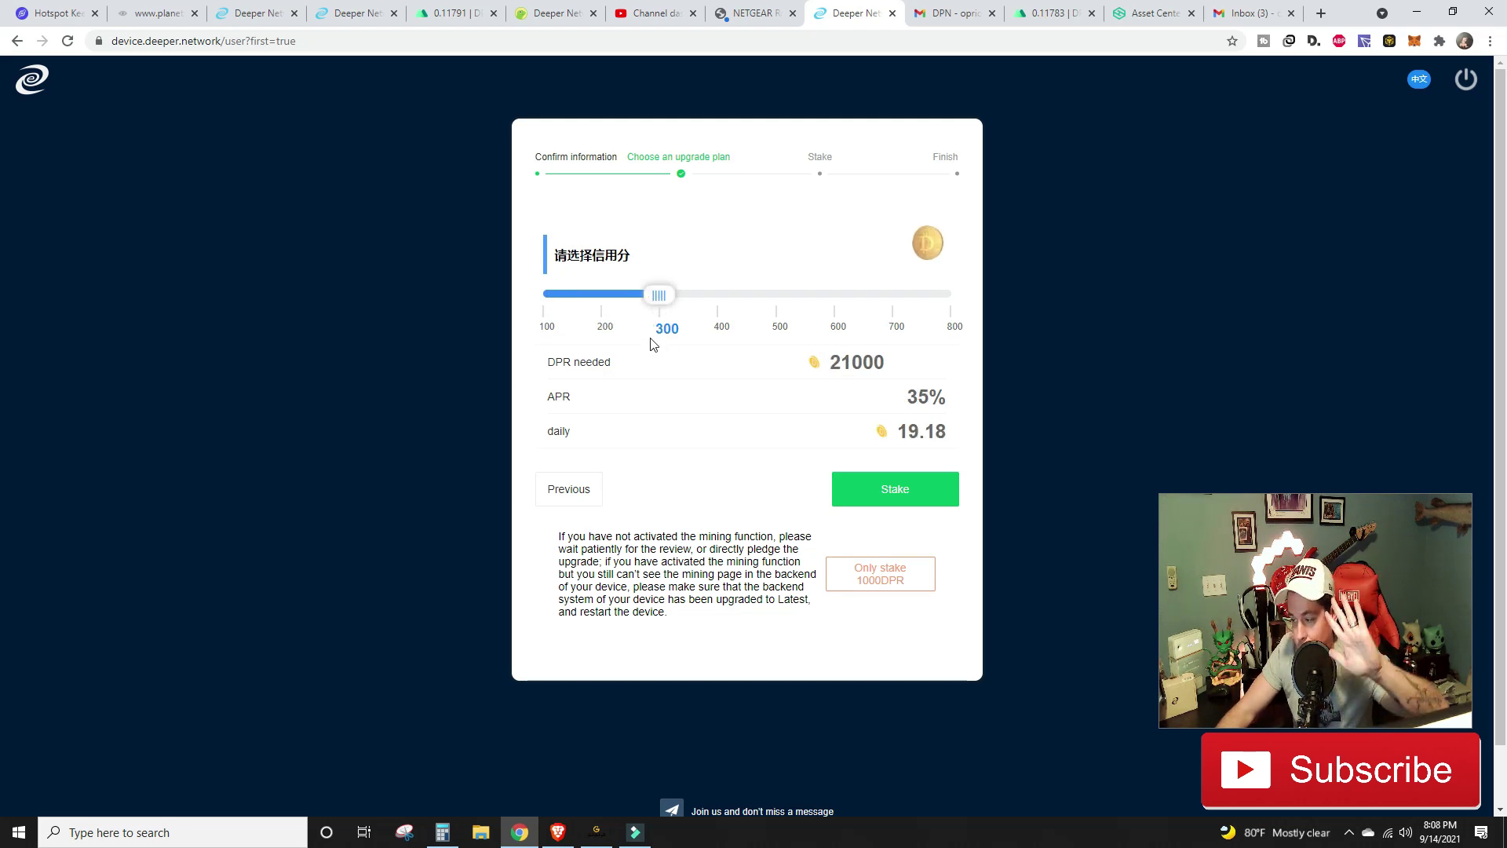